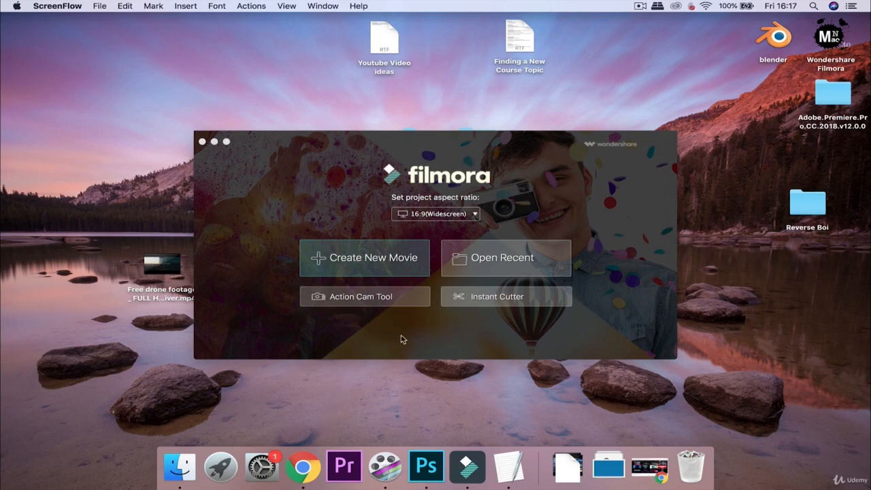
Open the recent project filmora course.wsve containing the drone city footage.
left_click(501, 269)
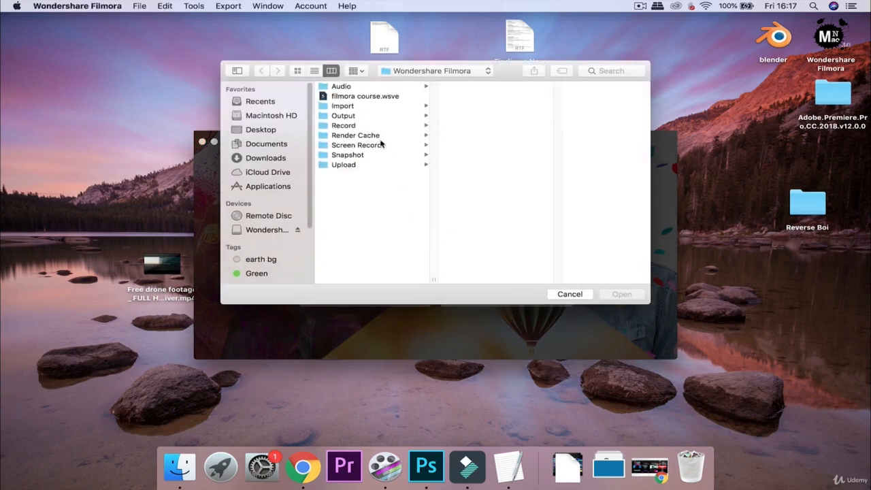
left_click(354, 97)
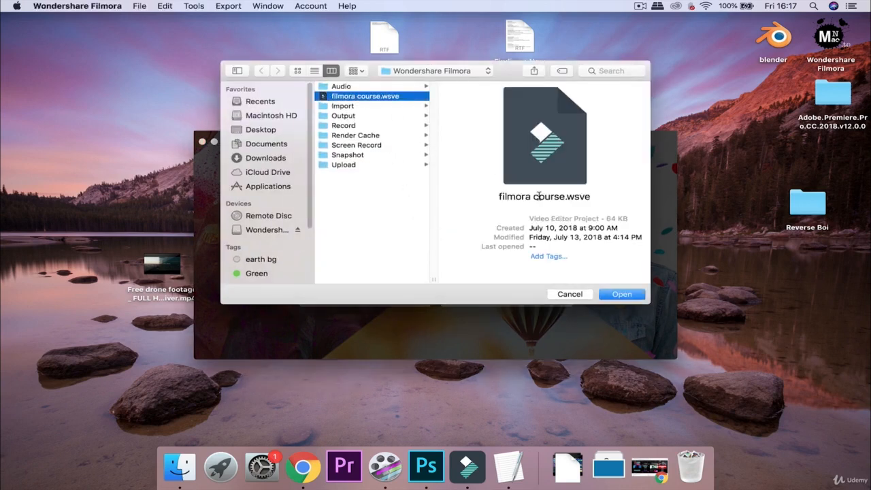
left_click(615, 295)
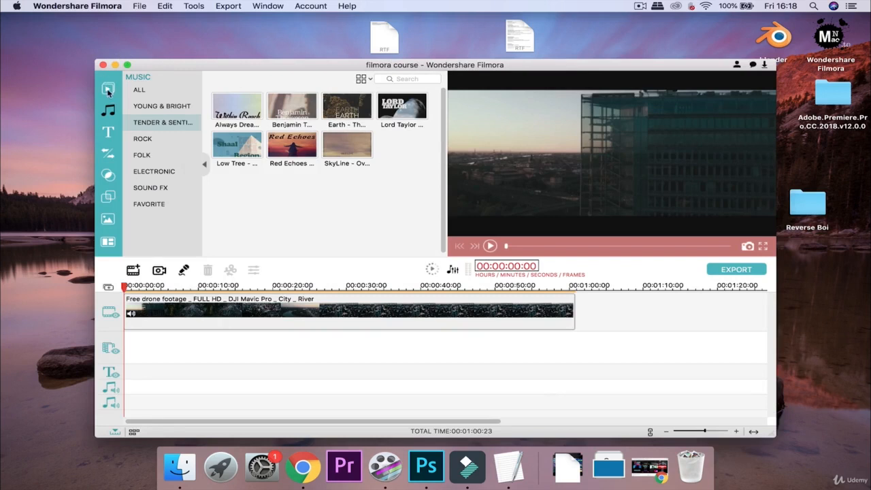
Detach the drone clip's audio and delete the separated audio clip.
left_click(108, 89)
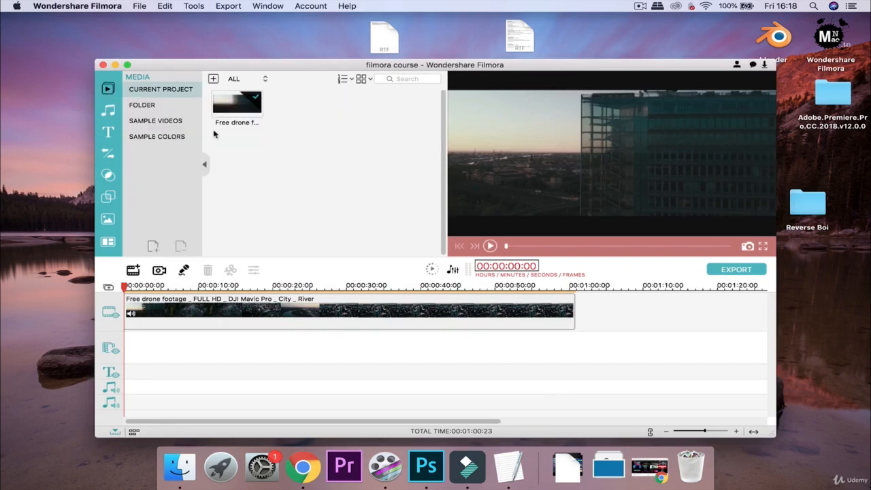
left_click(199, 301)
right_click(296, 321)
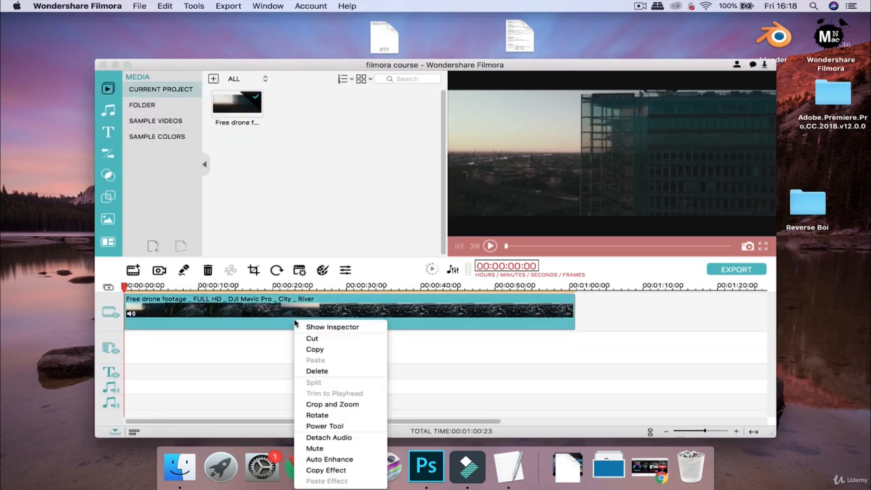
left_click(319, 439)
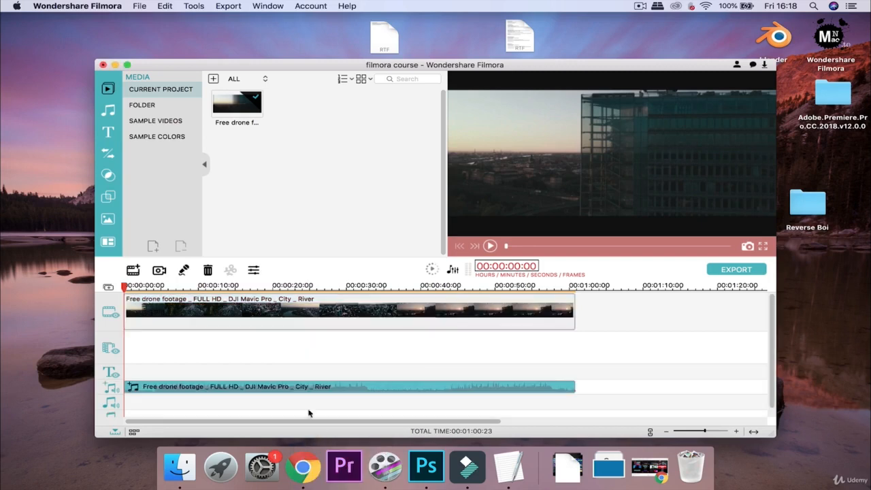
left_click(209, 271)
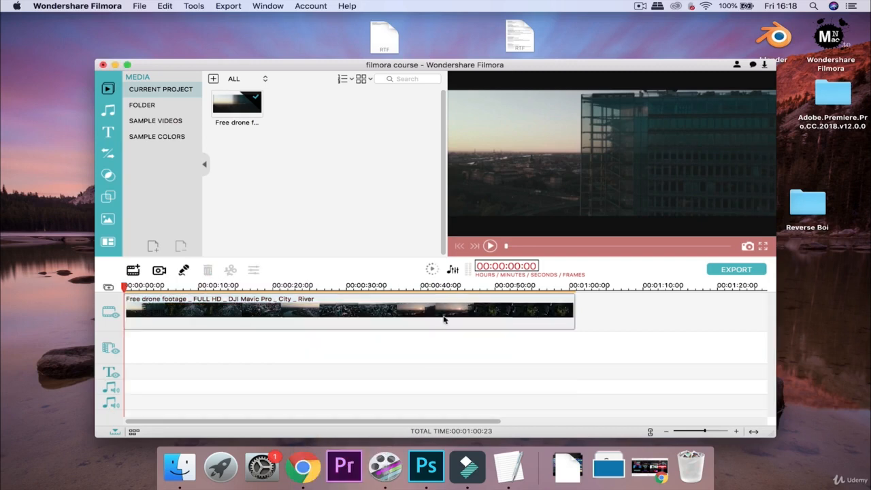
Play the silent footage, stop it, and rewind the playhead to the start.
left_click(489, 245)
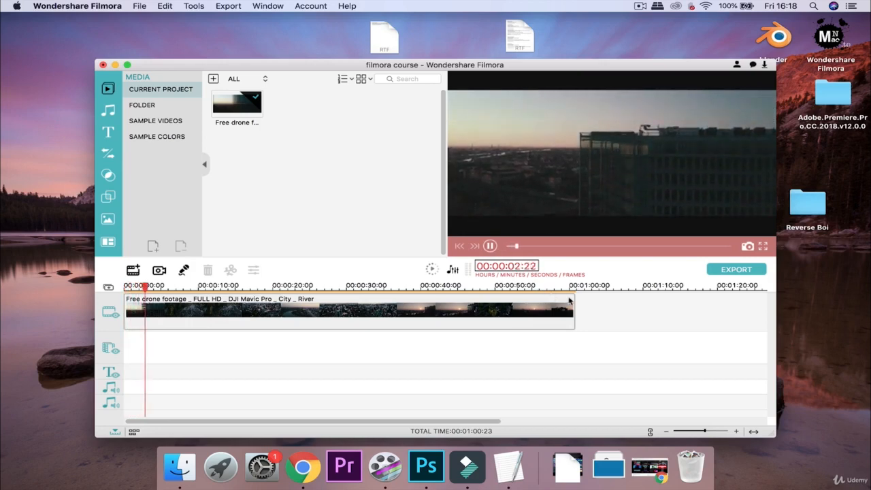
left_click(490, 246)
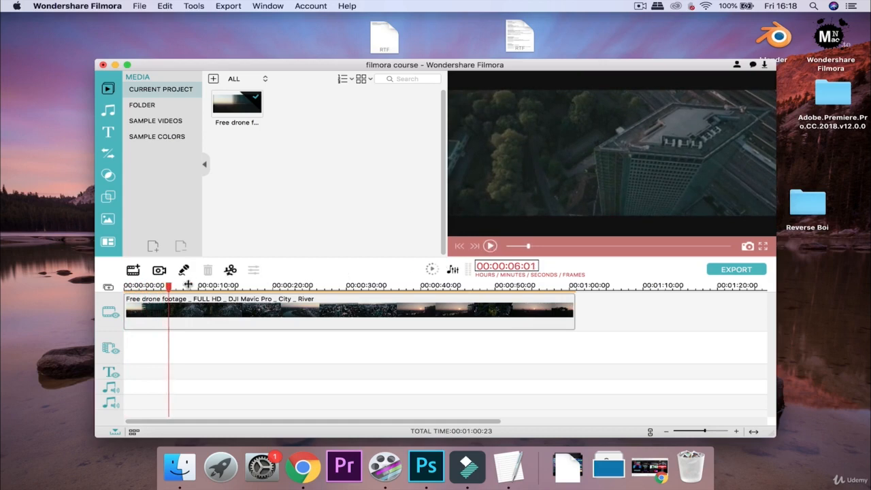
left_click_drag(168, 289, 114, 284)
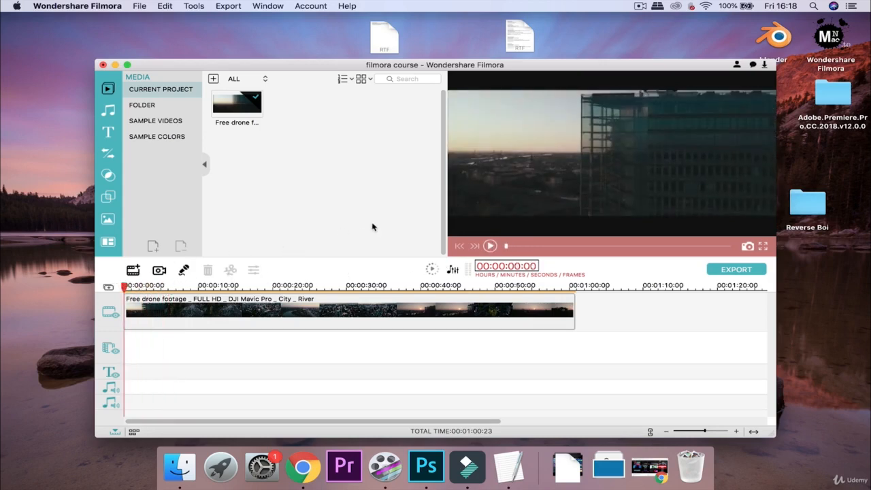
Open the music library's All category, briefly switching back to project media.
left_click(108, 115)
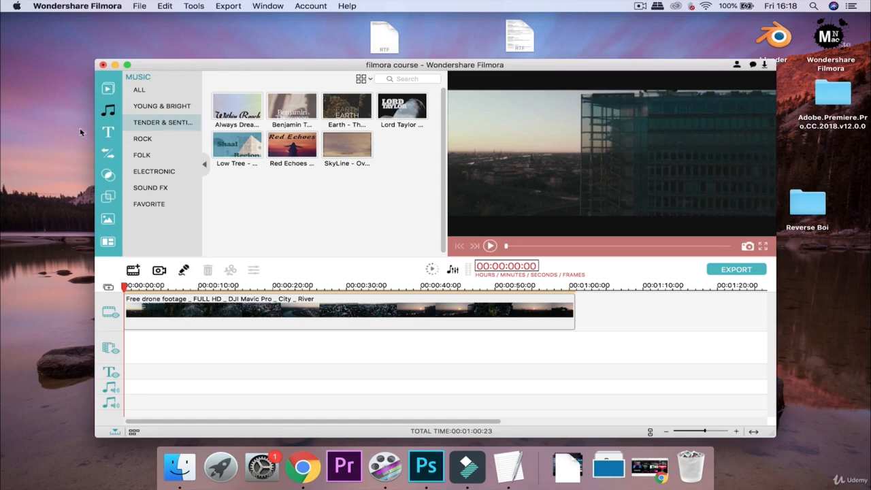
left_click(105, 89)
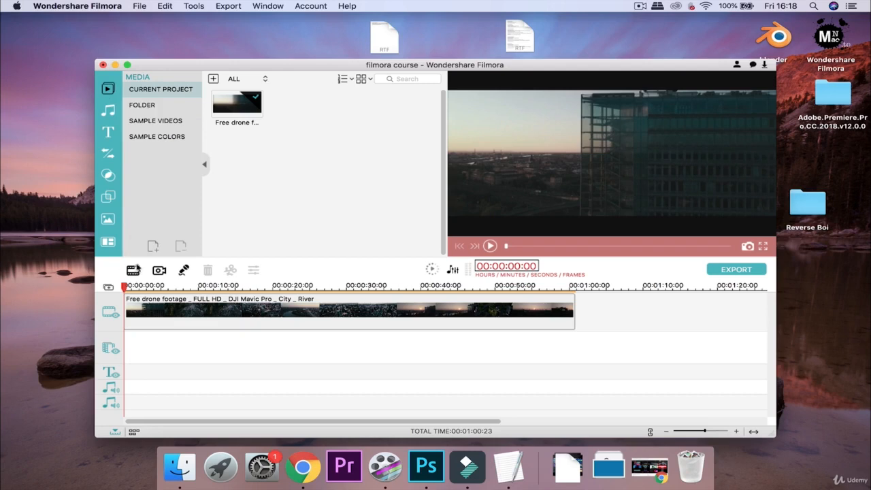
left_click(108, 111)
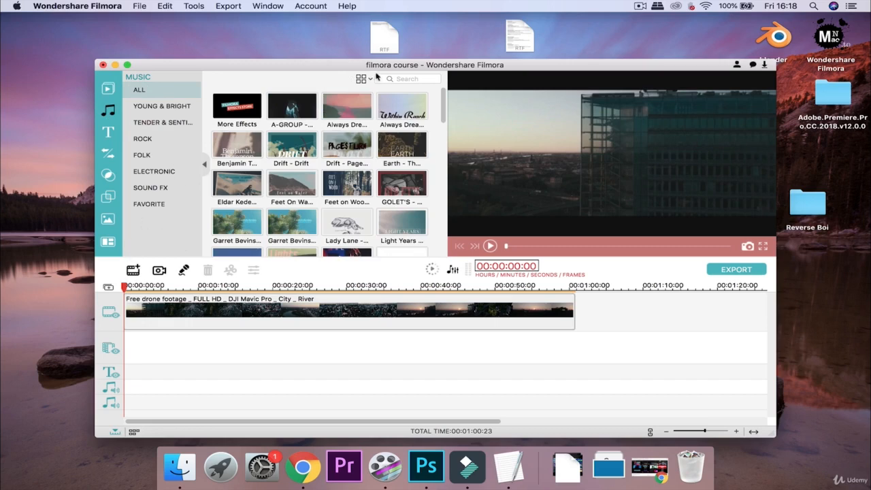
left_click(402, 78)
Try Large Thumbnail, then set the music tracks to Small Thumbnail and scroll the list.
left_click(371, 79)
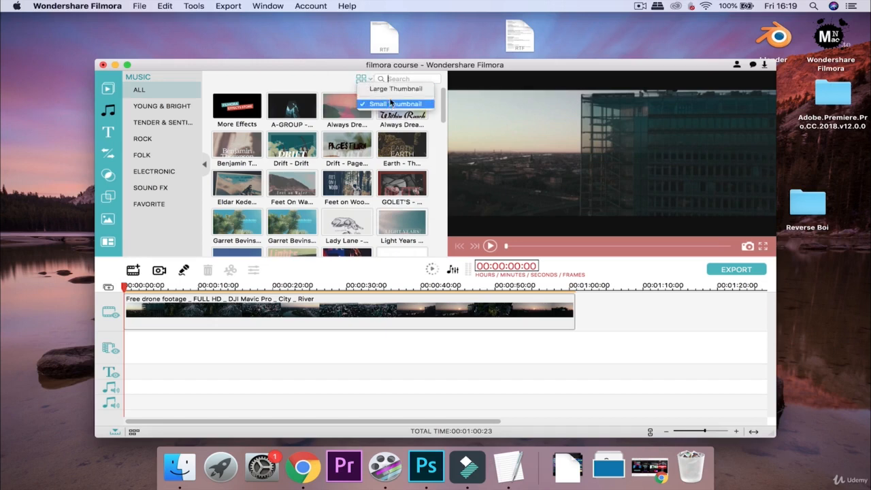
left_click(400, 81)
left_click(367, 79)
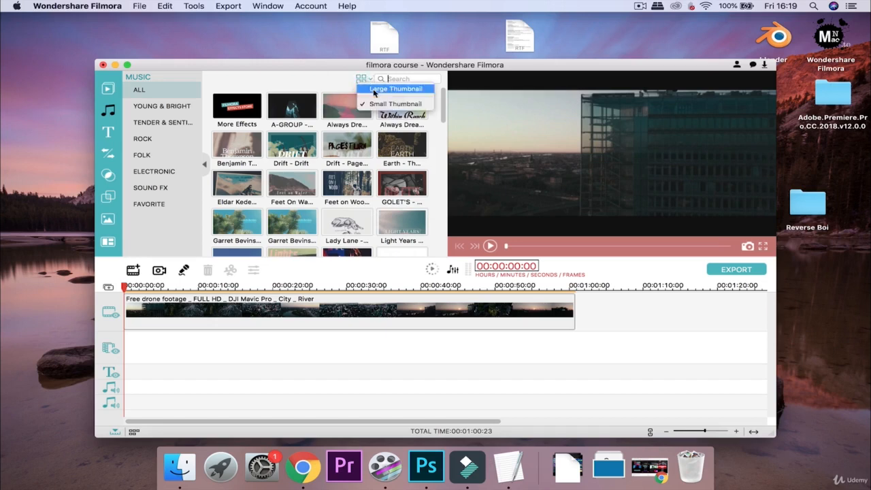
left_click(363, 83)
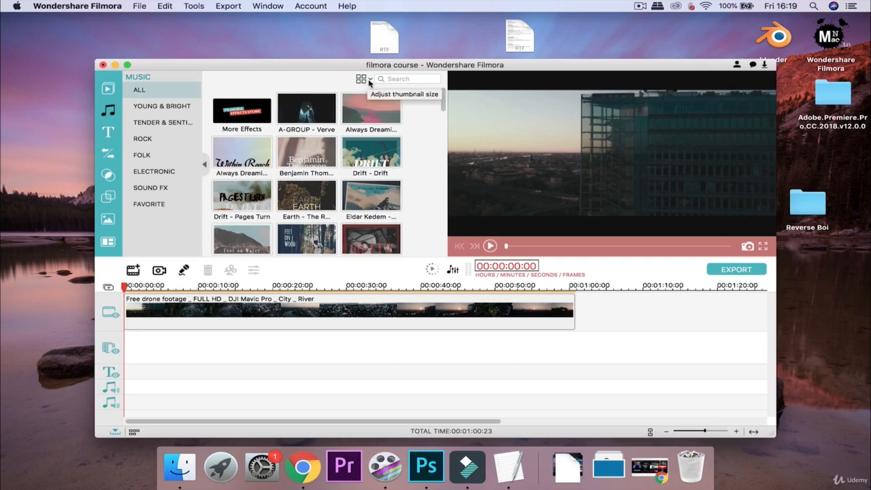
left_click(369, 81)
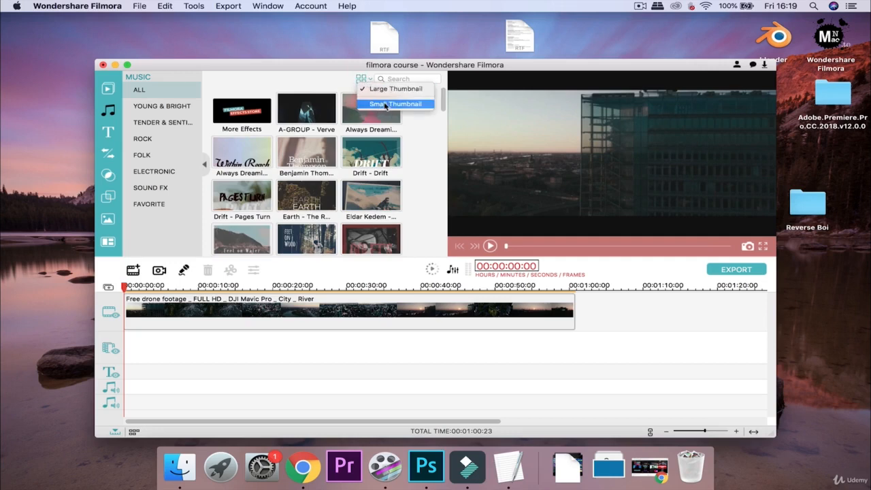
left_click(388, 105)
scroll(306, 136, "down", 10)
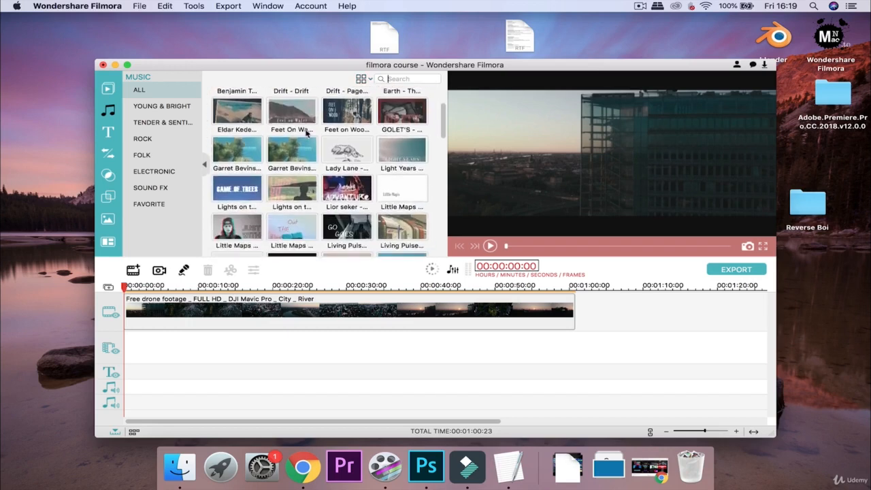
scroll(305, 133, "down", 10)
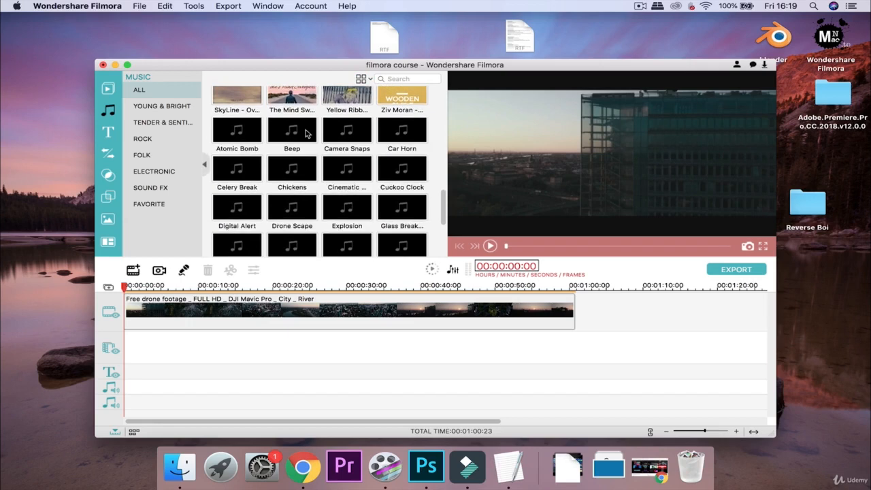
scroll(305, 133, "down", 2)
scroll(305, 133, "up", 15)
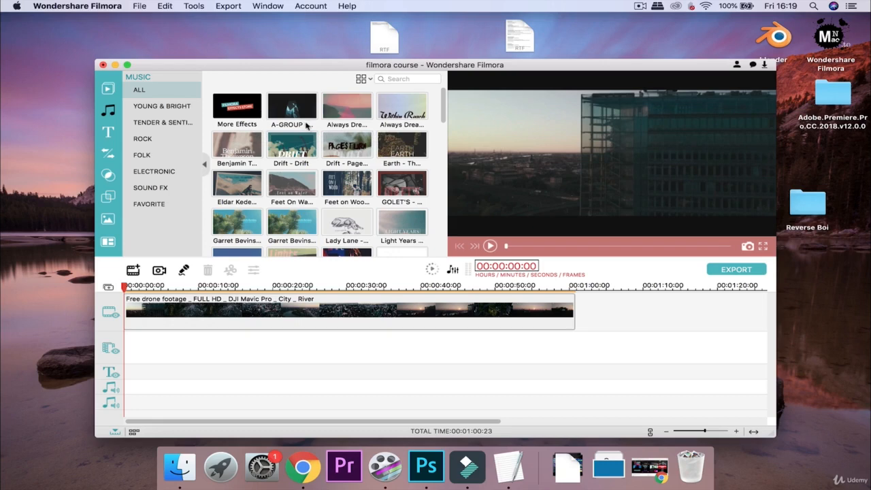
Preview the A-GROUP - Verve track in the viewer, pausing at 00:00:08:05.
left_click(294, 110)
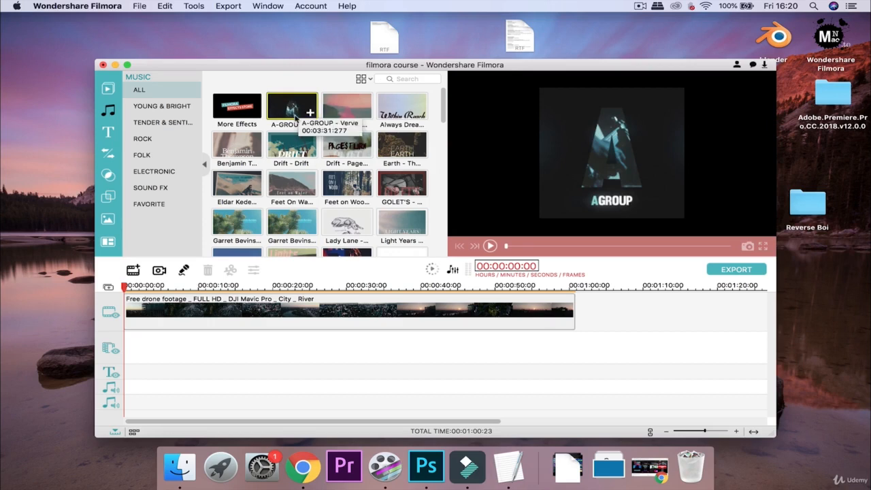
double_click(295, 118)
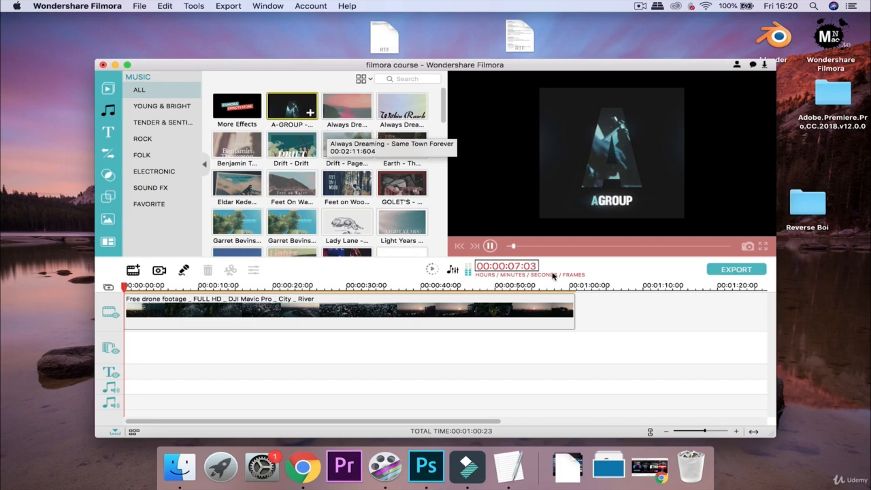
left_click(490, 246)
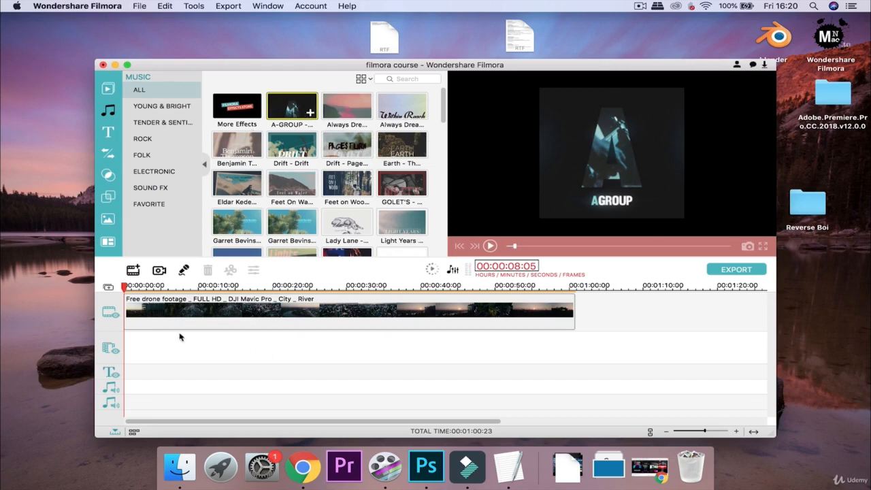
scroll(154, 366, "right", 1)
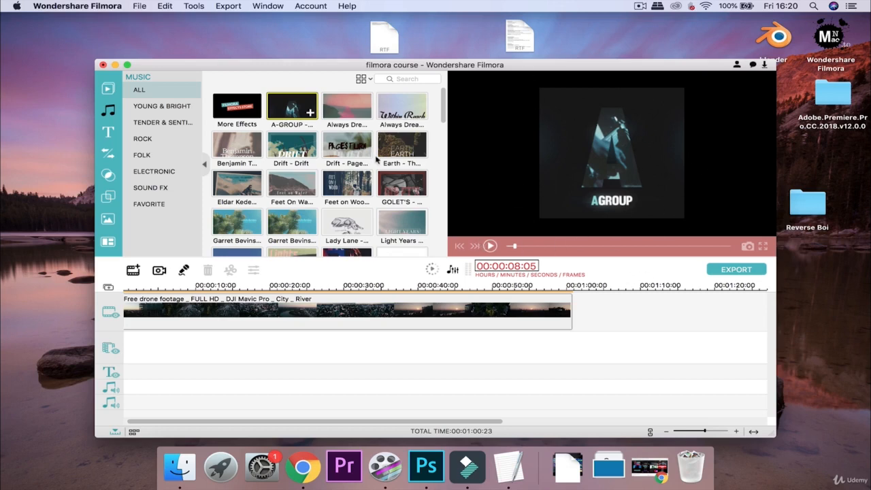
Add A-GROUP - Verve to the music track and play the project with it.
left_click(310, 112)
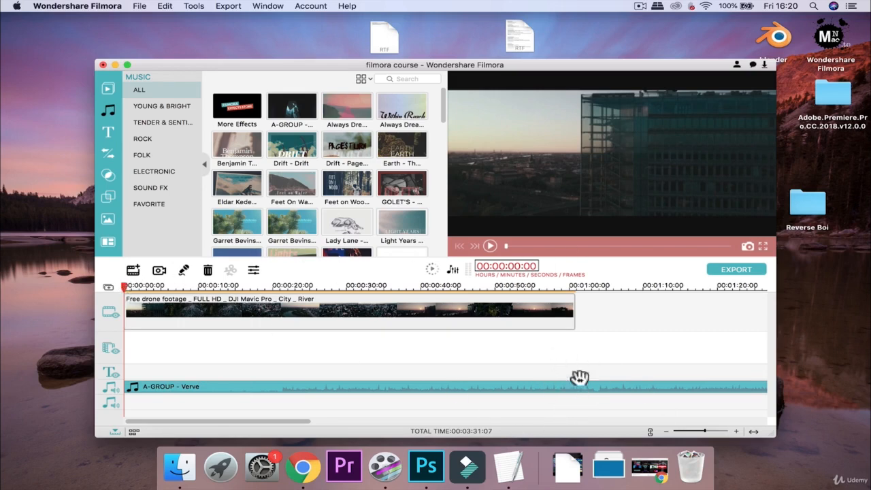
right_click(507, 389)
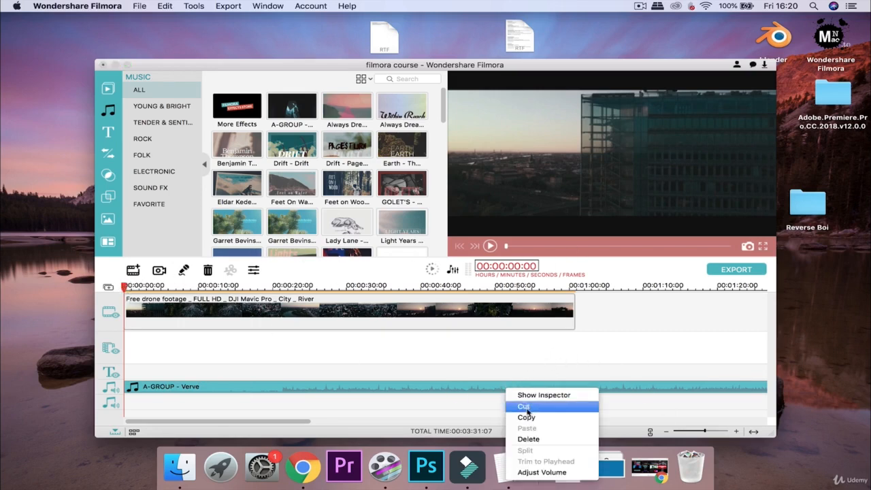
left_click(490, 248)
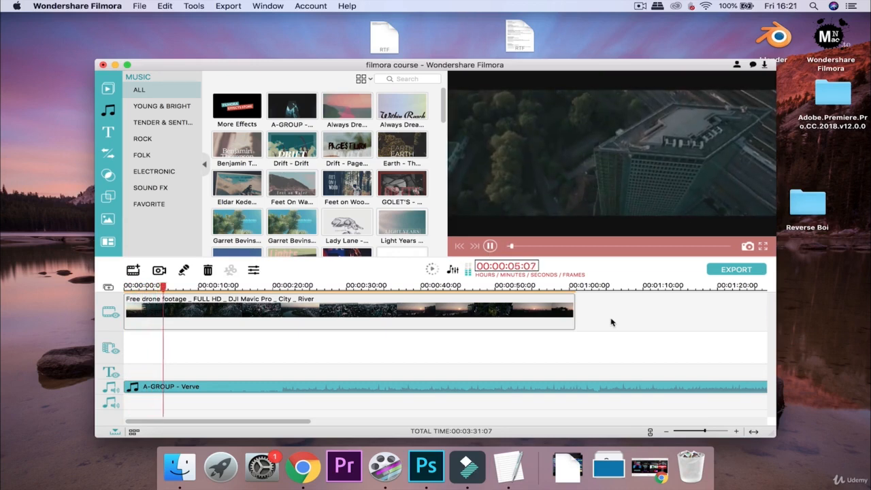
Stop playback and scroll through the music grid.
key("space")
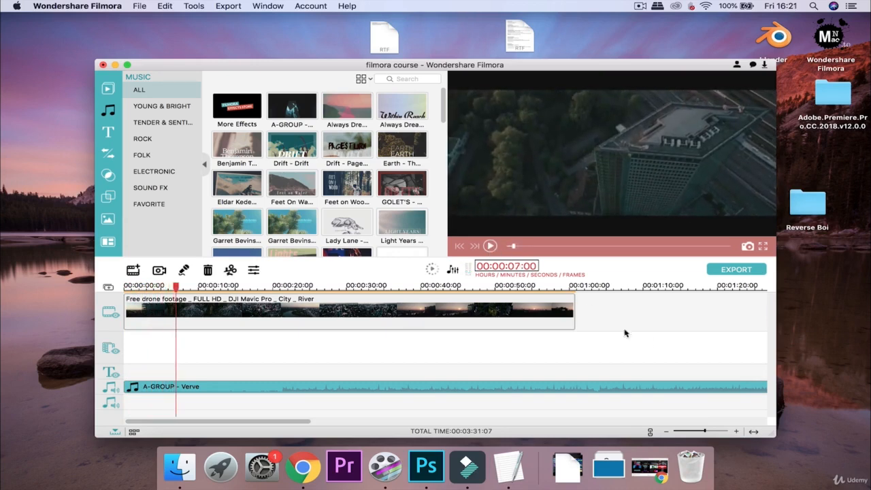
scroll(388, 191, "down", 3)
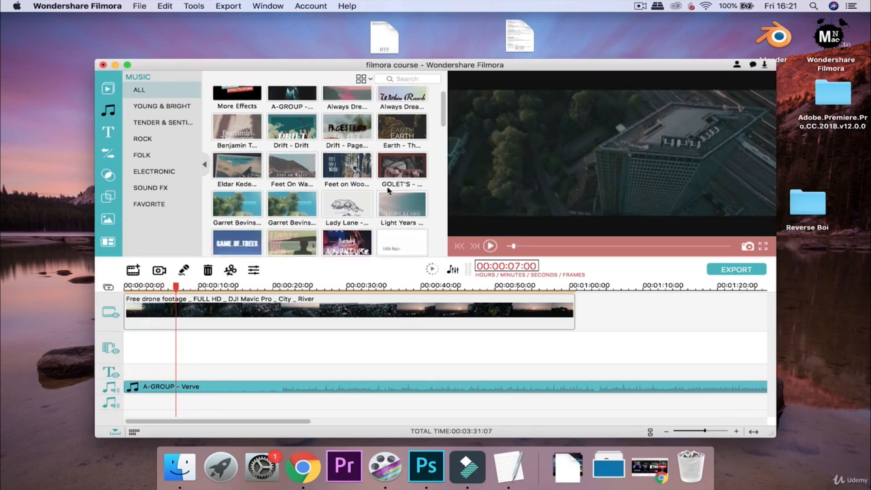
scroll(368, 119, "down", 2)
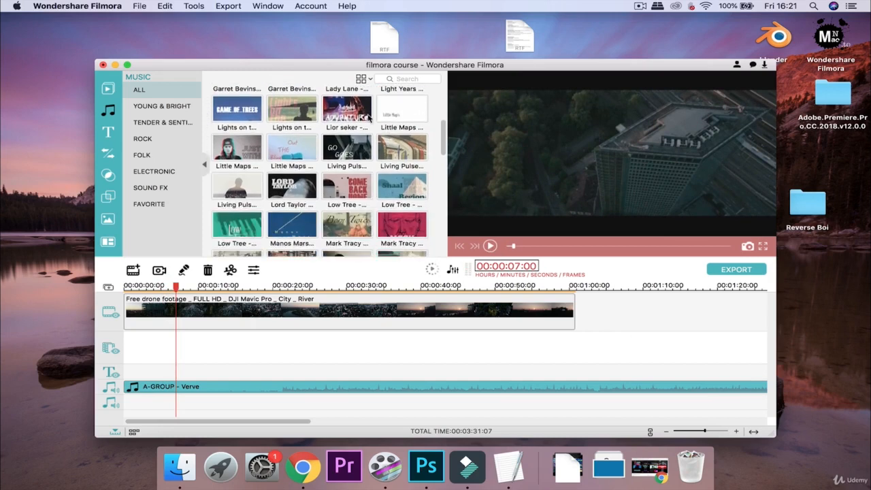
scroll(368, 119, "down", 8)
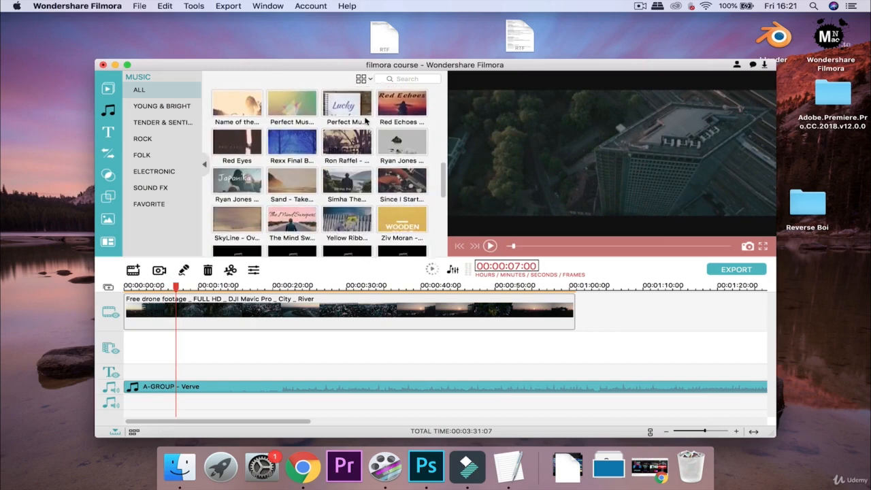
scroll(366, 119, "down", 8)
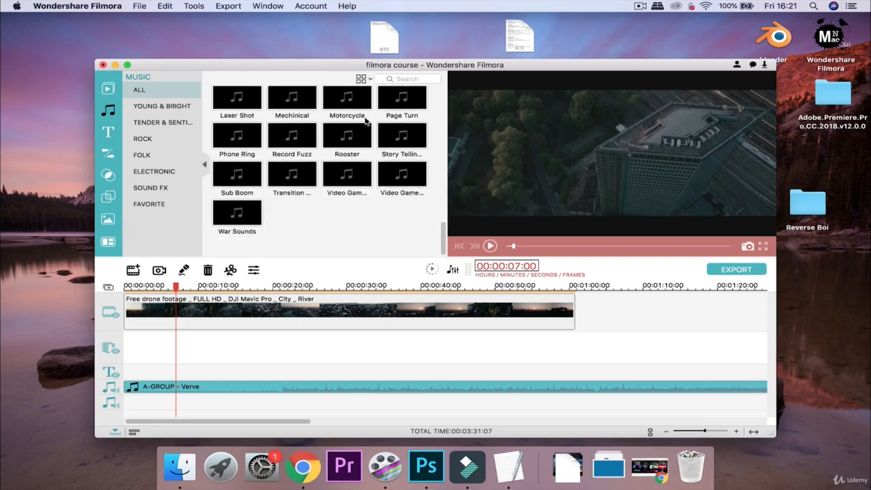
scroll(366, 120, "up", 3)
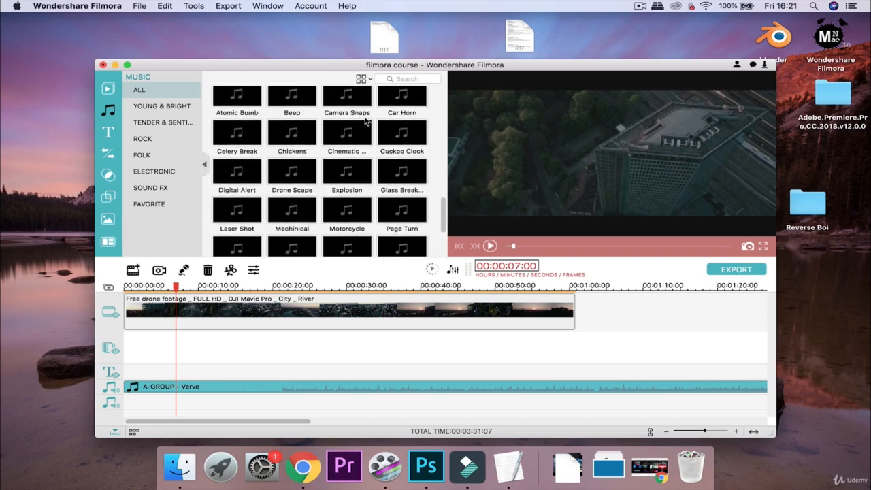
scroll(366, 121, "up", 1)
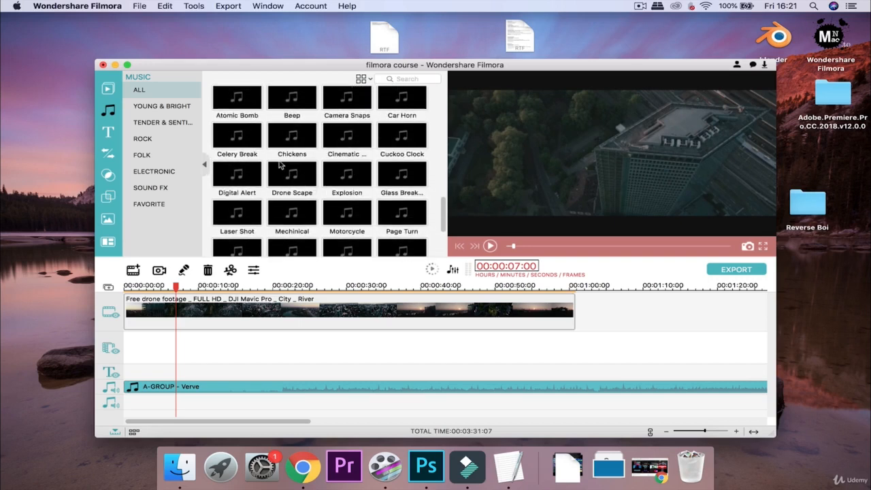
scroll(272, 164, "up", 15)
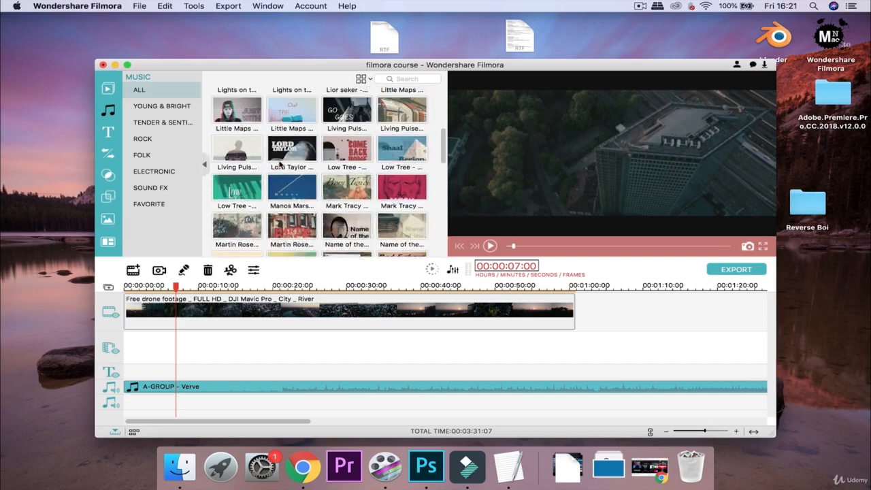
Browse the Young & Bright, All, Tender and Folk categories, ending on Electronic.
left_click(169, 106)
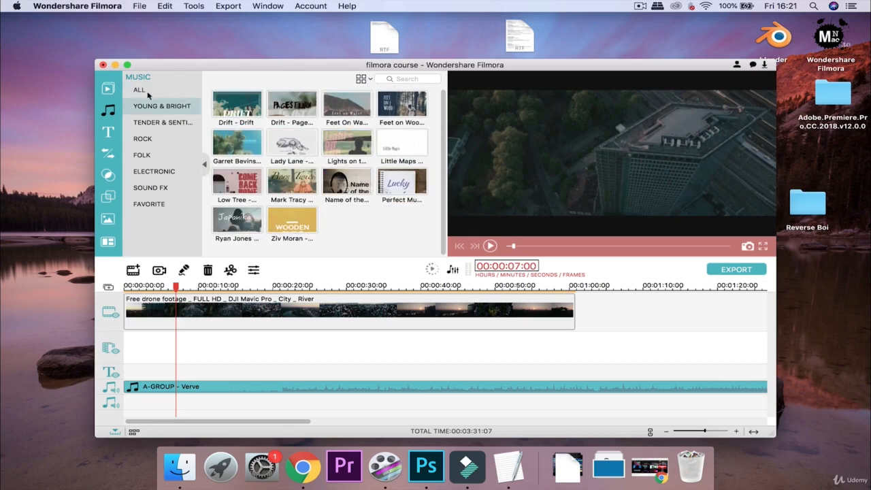
left_click(140, 90)
scroll(373, 178, "down", 10)
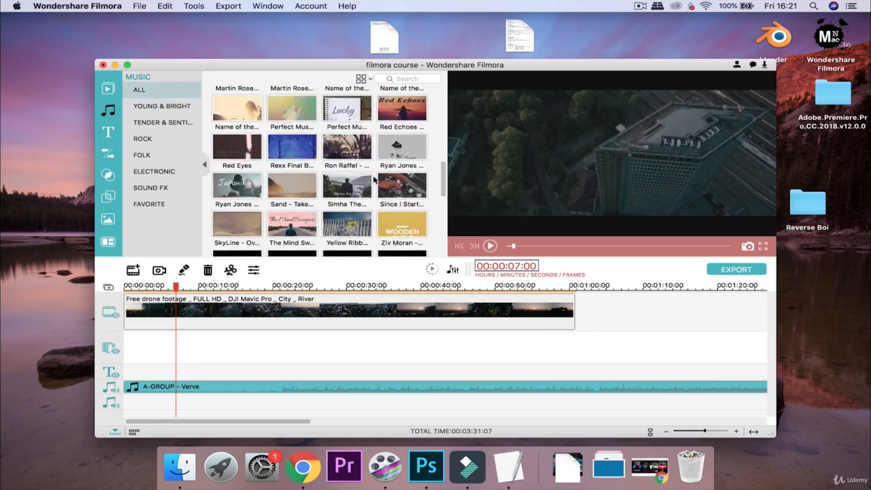
scroll(243, 161, "up", 5)
left_click(179, 106)
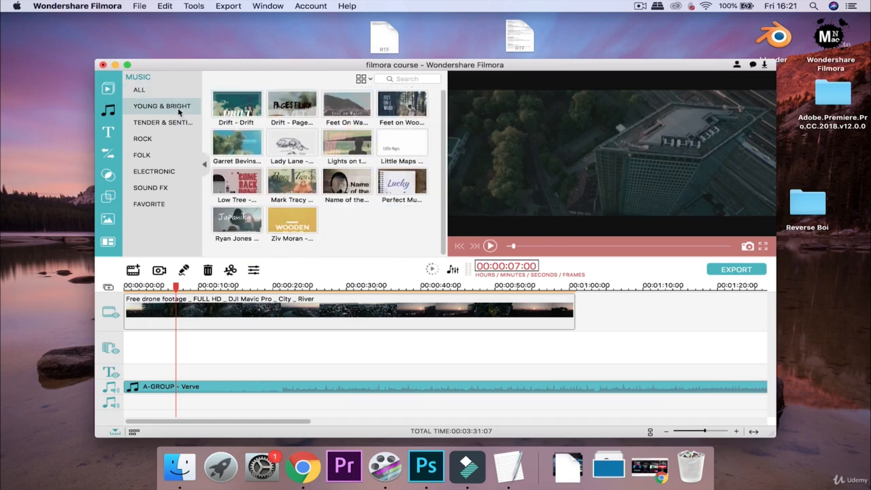
left_click(163, 124)
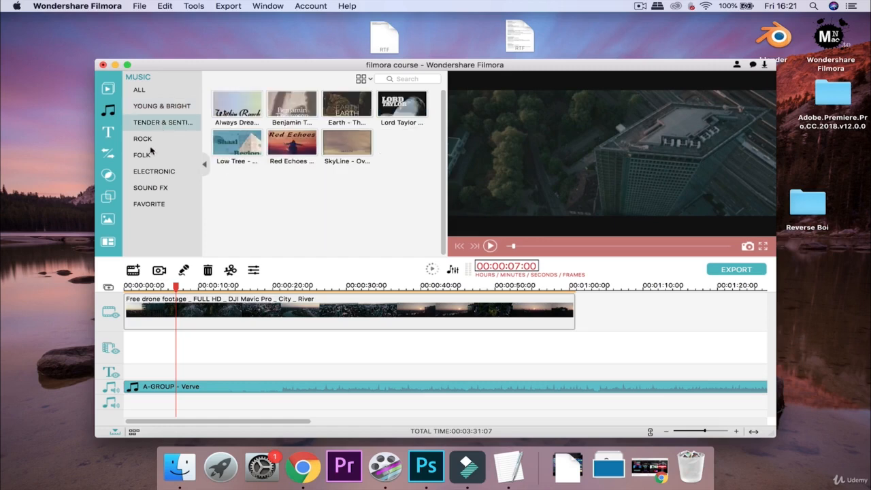
left_click(161, 171)
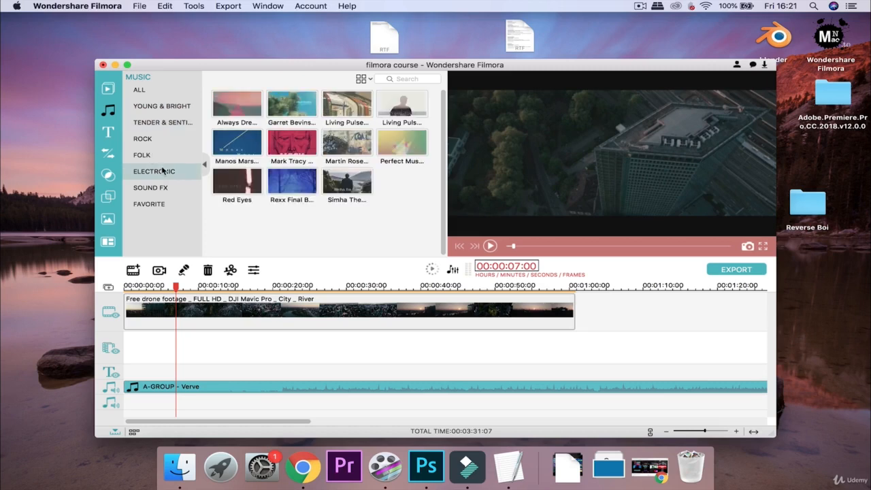
left_click(138, 154)
left_click(163, 175)
Replace A-GROUP - Verve with Mark Tracy - Keep On, starting at 0:00.
left_click(278, 385)
key("Delete")
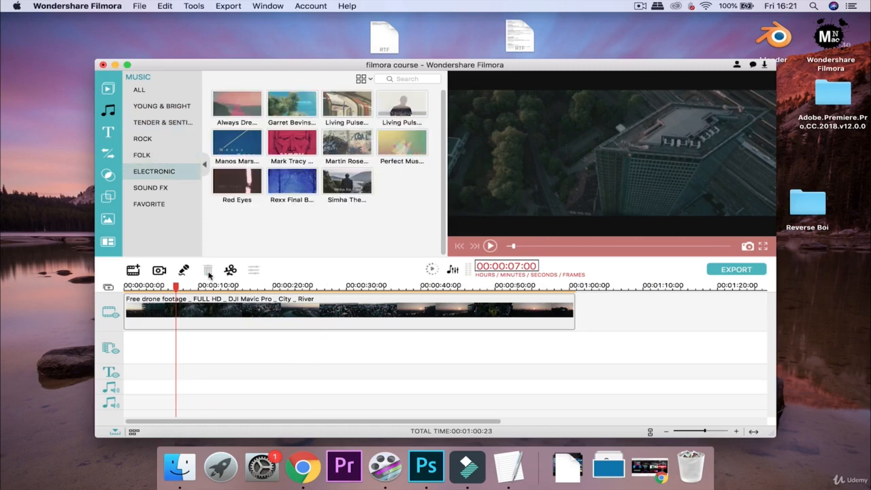
left_click(307, 151)
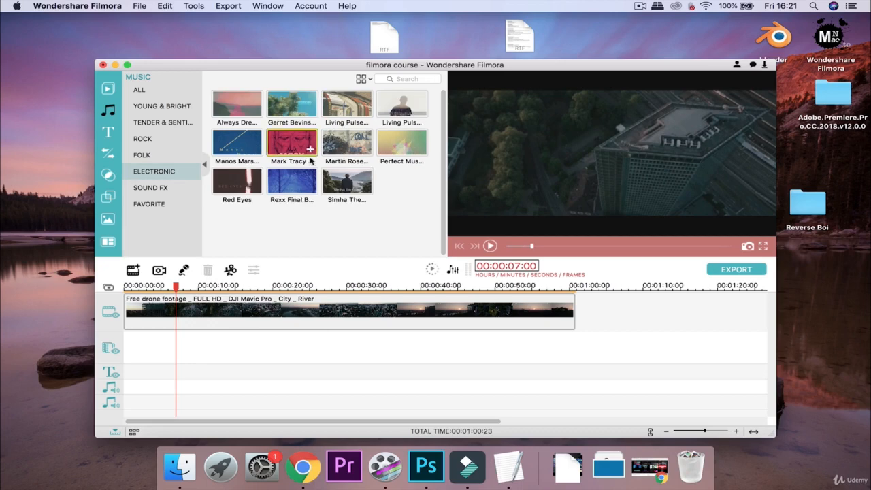
left_click(310, 150)
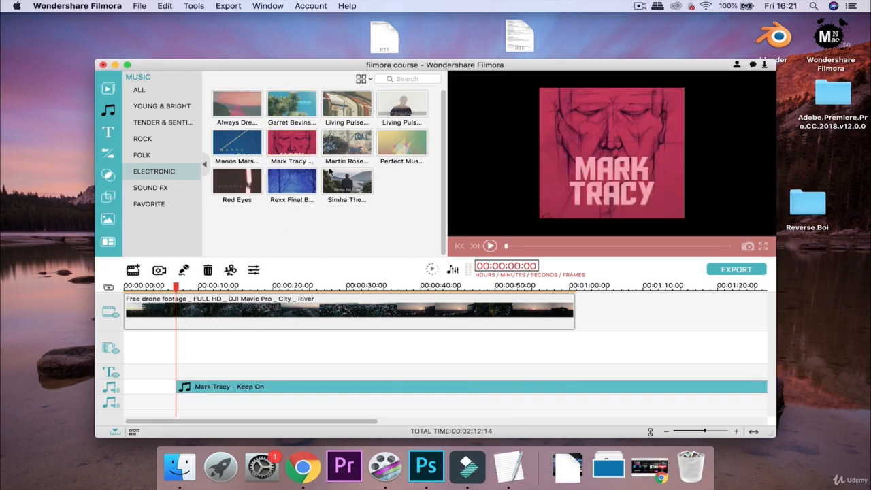
left_click_drag(202, 389, 150, 389)
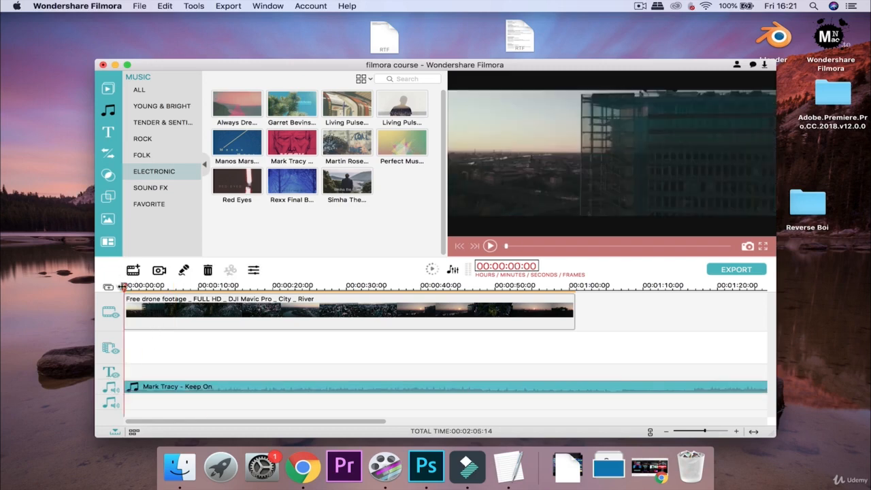
Play the project with Mark Tracy - Keep On, pause, then delete that clip.
left_click(489, 246)
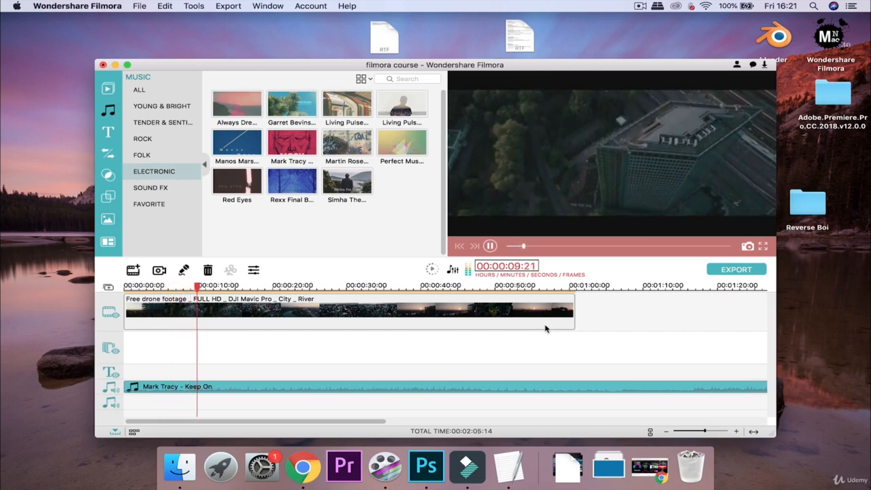
left_click(495, 249)
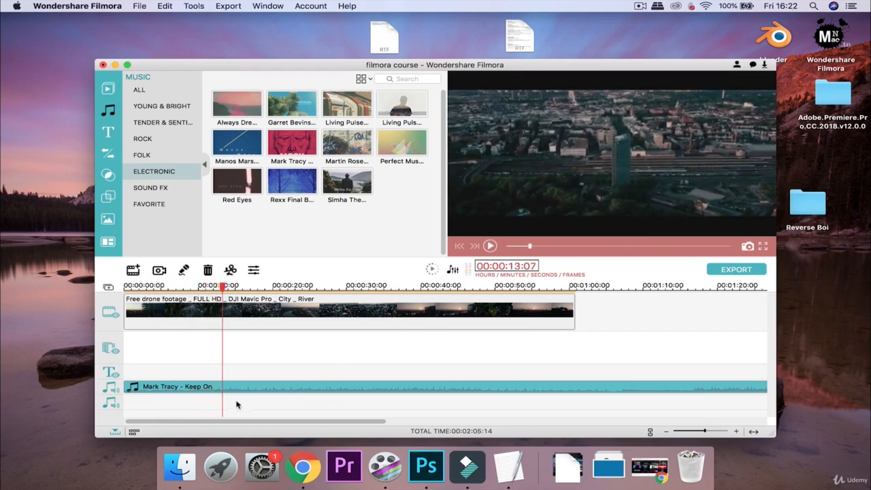
left_click(208, 271)
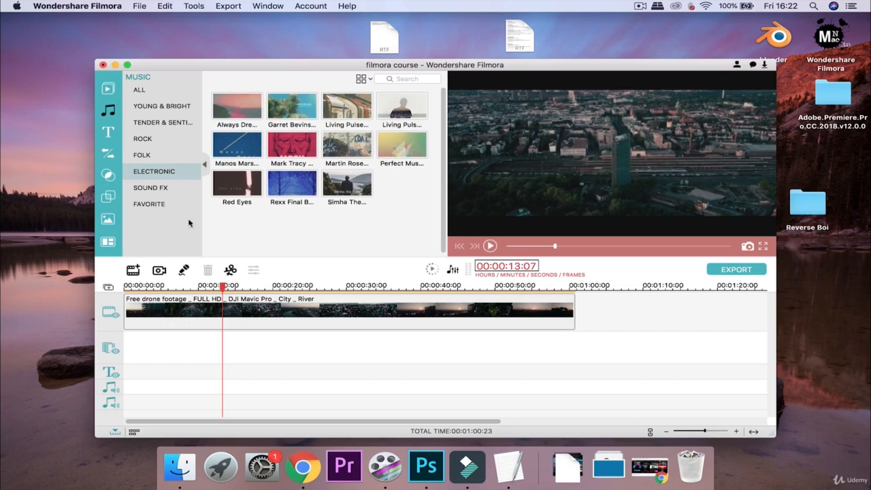
Open the Sound FX library, browse the effects, and add Story Telling at the playhead.
left_click(163, 187)
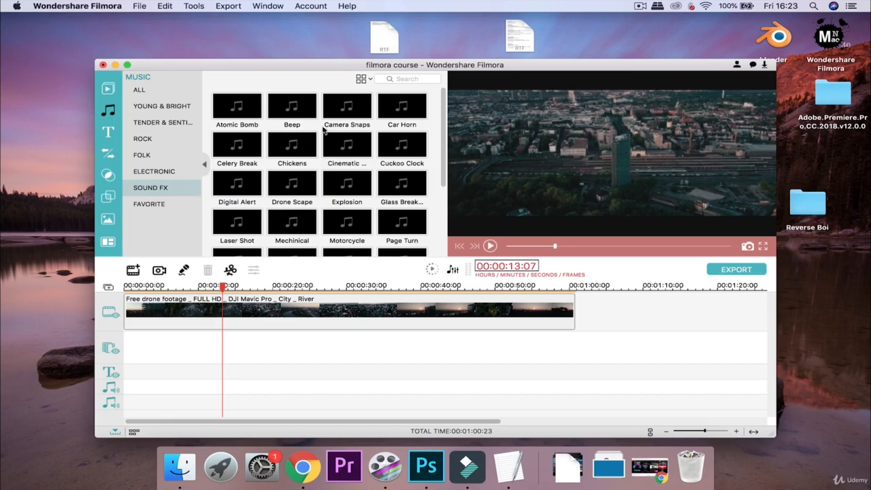
scroll(332, 124, "down", 3)
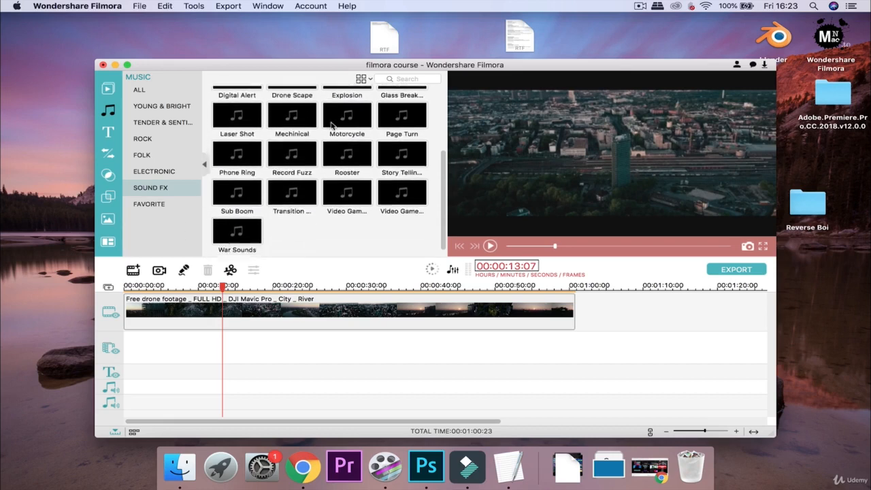
scroll(332, 124, "up", 5)
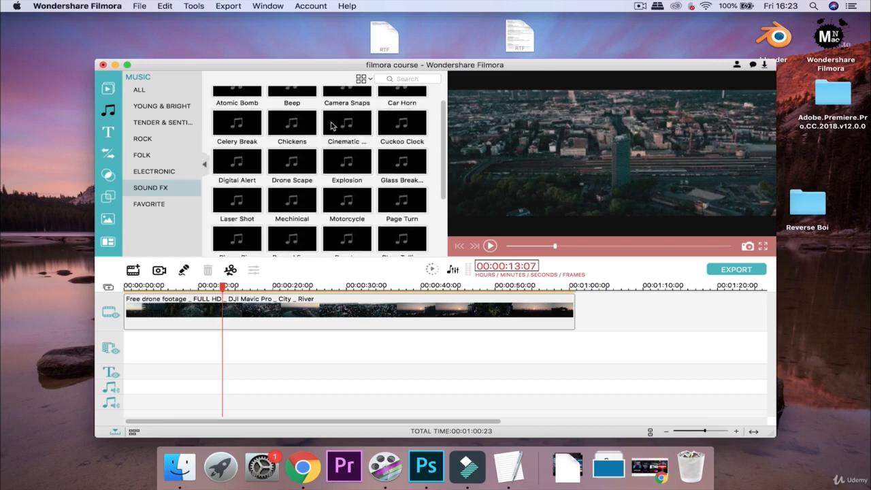
scroll(332, 125, "down", 1)
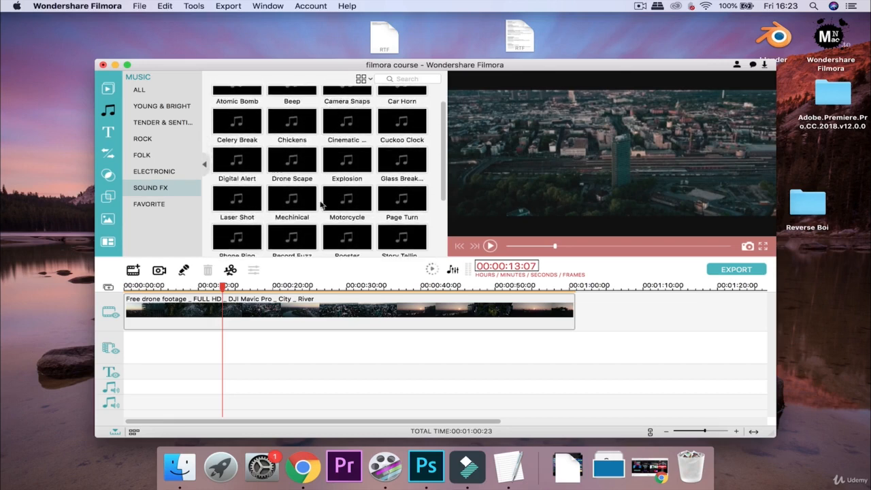
scroll(402, 155, "down", 3)
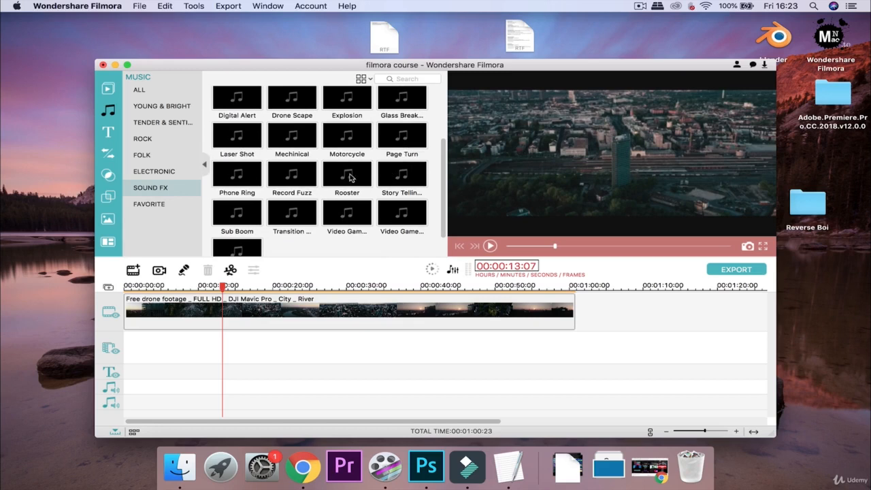
scroll(292, 158, "up", 4)
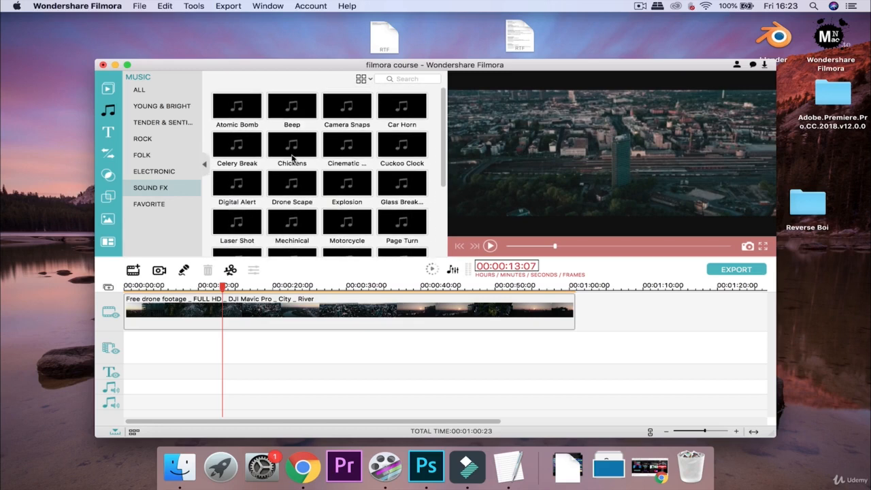
scroll(291, 154, "down", 3)
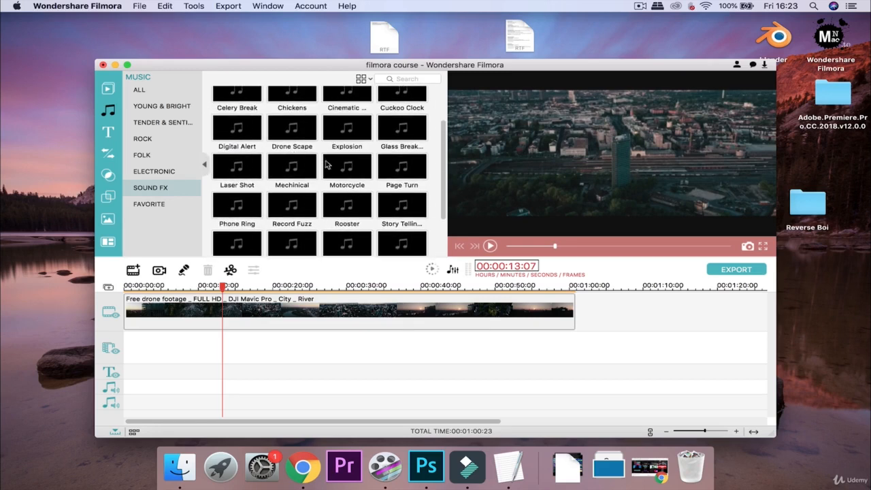
left_click(400, 209)
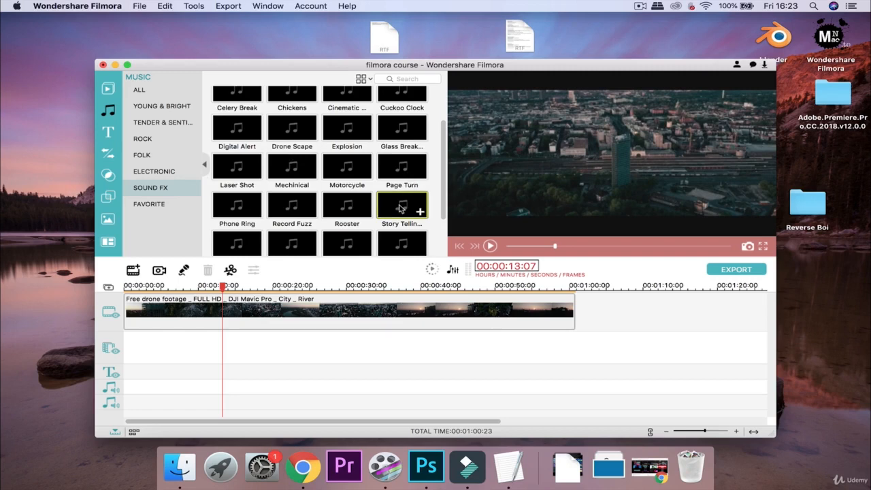
Add the Story Telling sound effect and play the timeline to hear it.
left_click(422, 214)
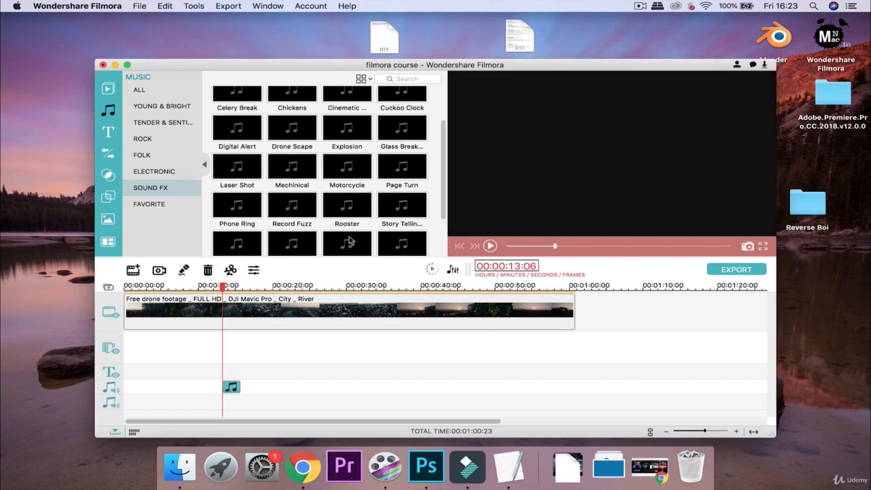
left_click(489, 246)
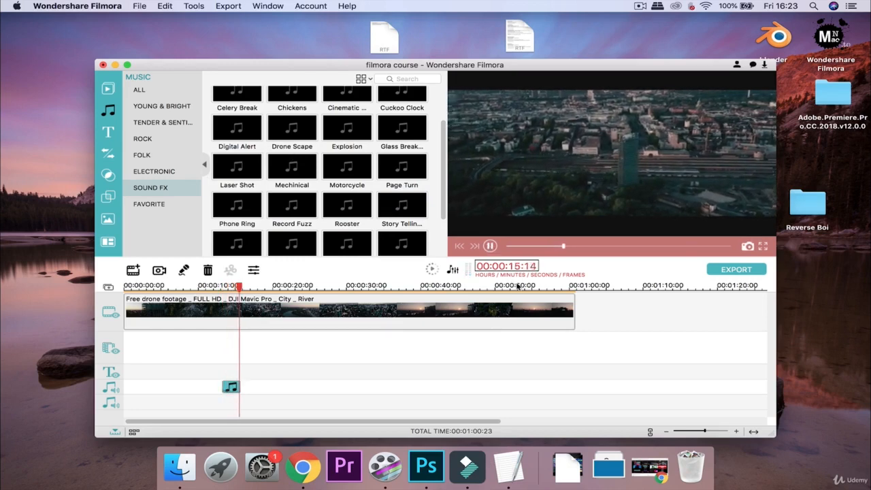
key("space")
Add the Atomic Bomb sound effect at the playhead and play it with the footage.
scroll(348, 183, "up", 3)
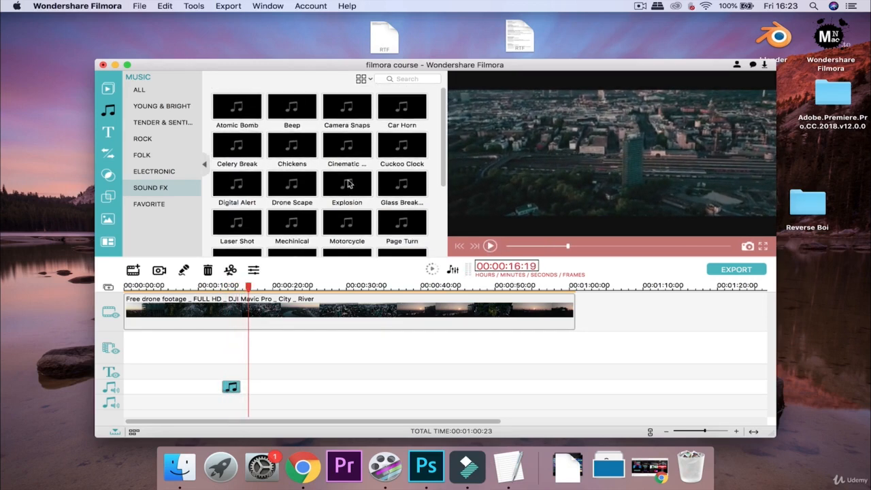
left_click(237, 112)
left_click(256, 114)
left_click(422, 352)
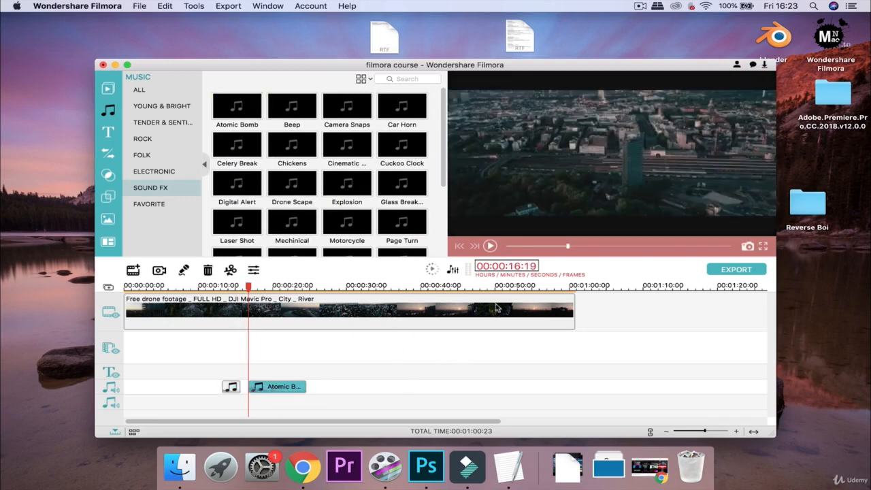
left_click(491, 246)
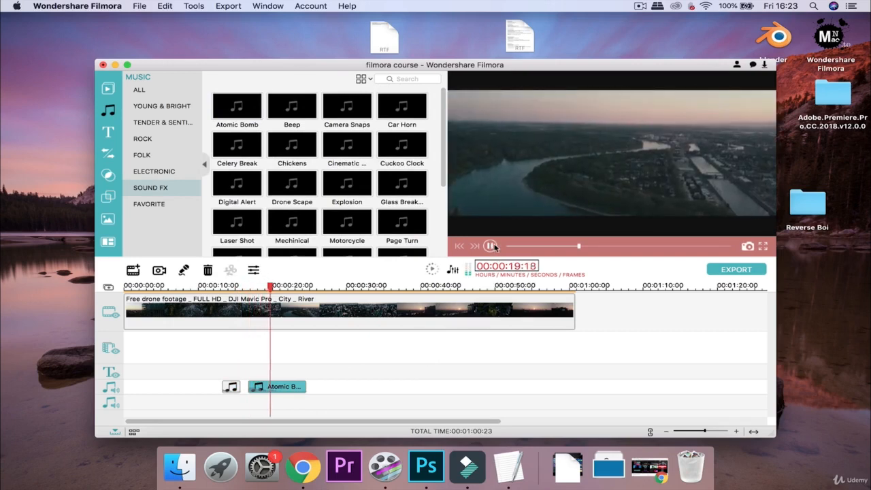
left_click(491, 247)
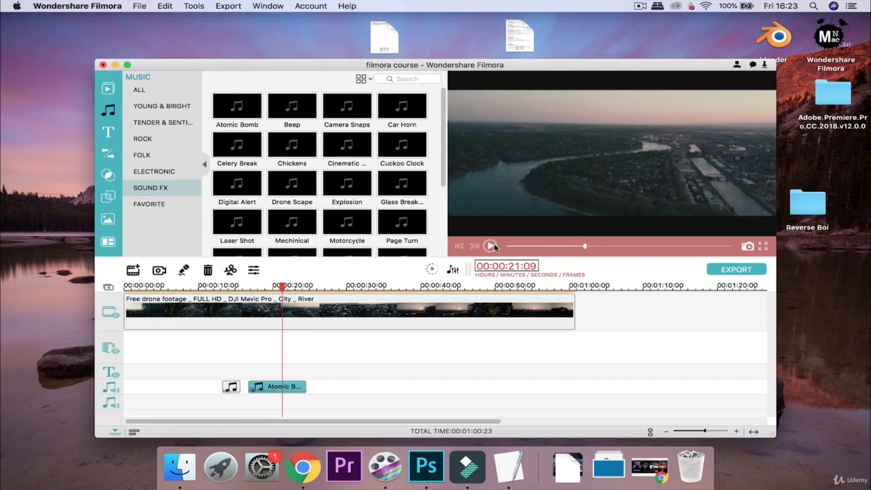
scroll(387, 188, "down", 5)
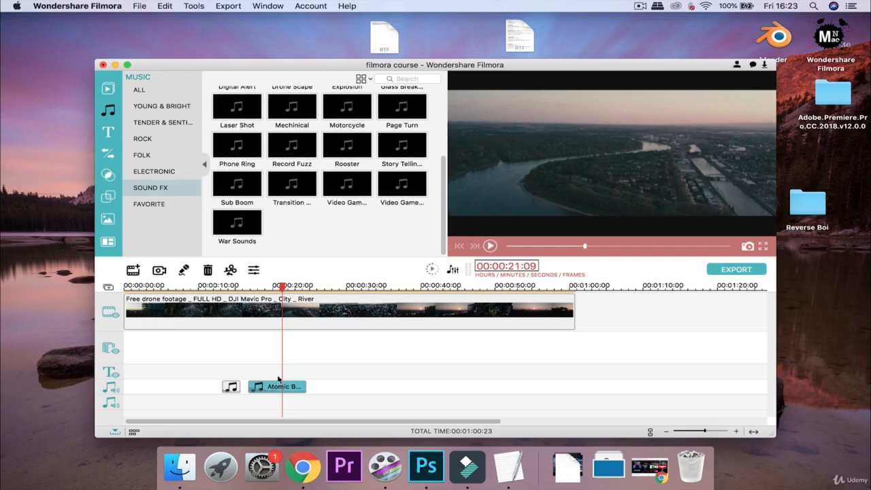
Delete the Atomic Bomb and Story Telling clips from the audio track.
left_click(209, 272)
left_click(223, 386)
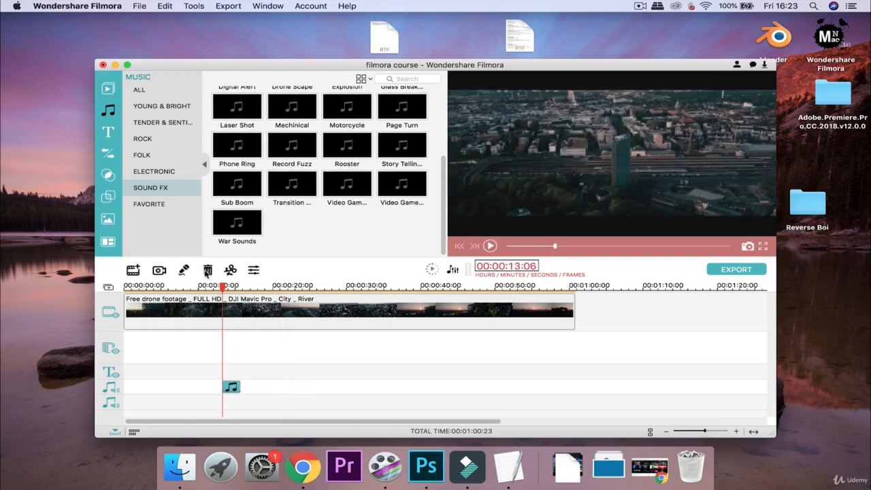
left_click(207, 271)
Show the empty Favorite music category.
scroll(293, 234, "up", 4)
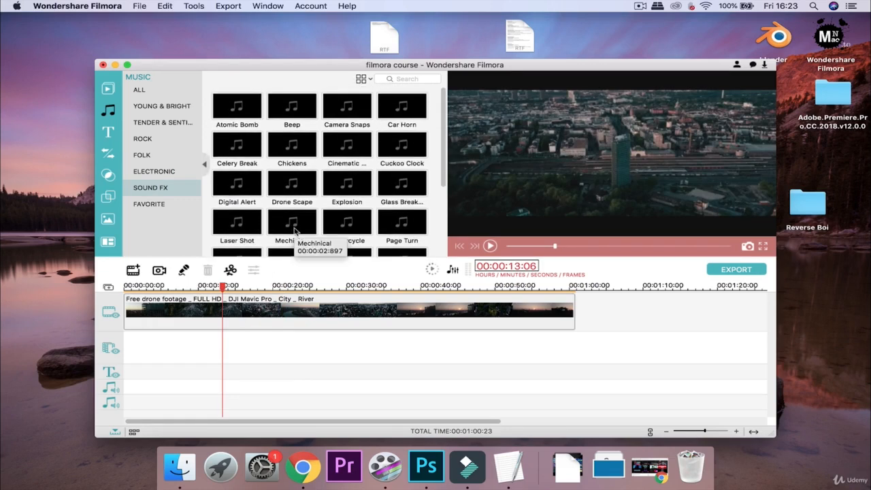
scroll(338, 138, "down", 3)
scroll(338, 138, "down", 1)
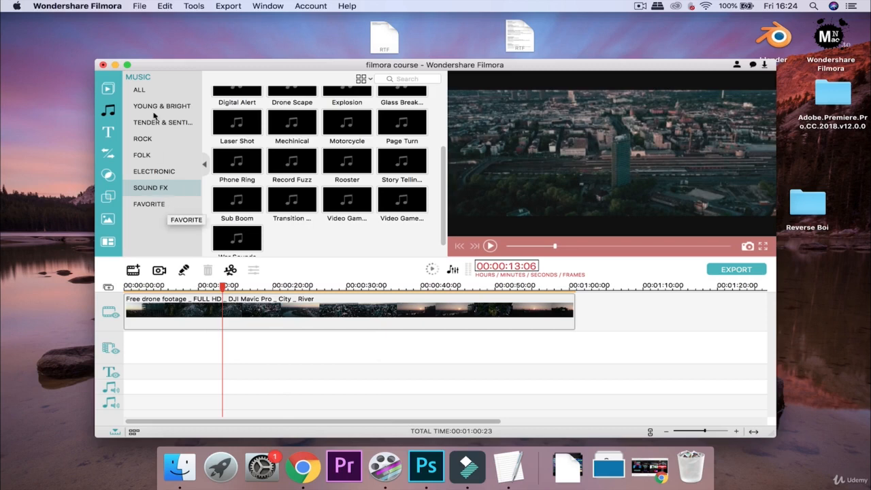
left_click(142, 204)
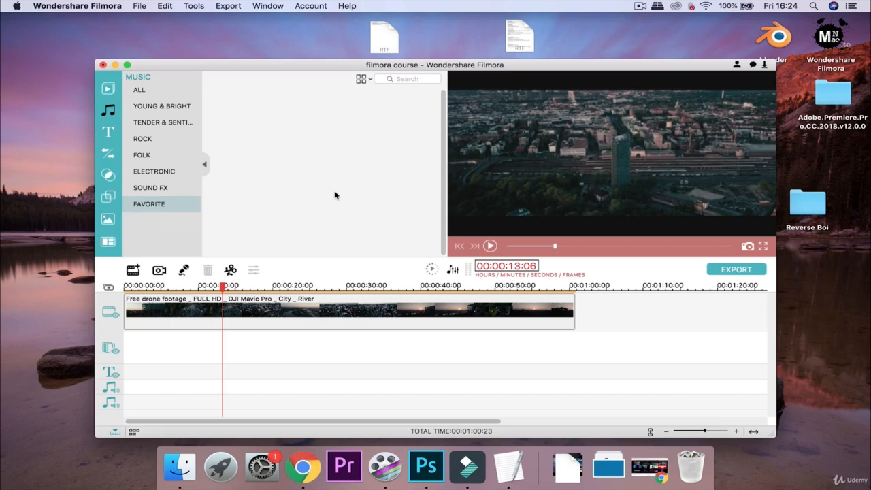
Browse the full music library and preview the Drift - Drift track.
left_click(163, 107)
left_click(165, 91)
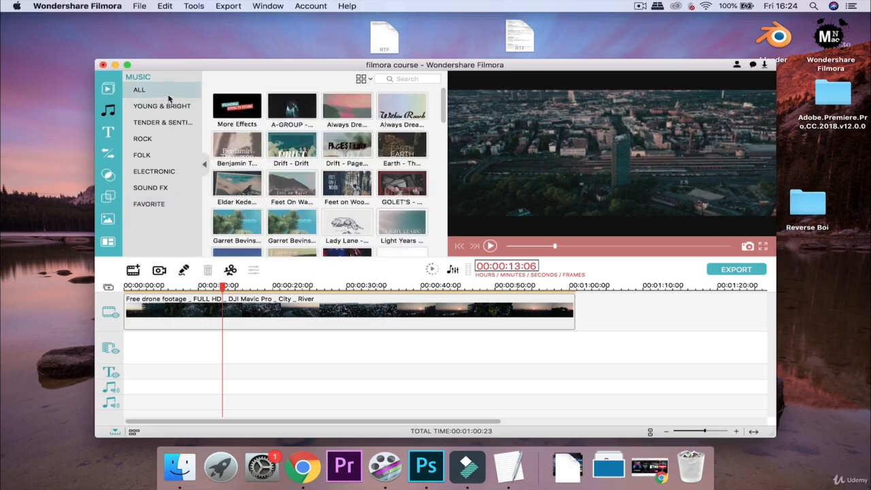
scroll(316, 157, "down", 5)
scroll(316, 158, "down", 5)
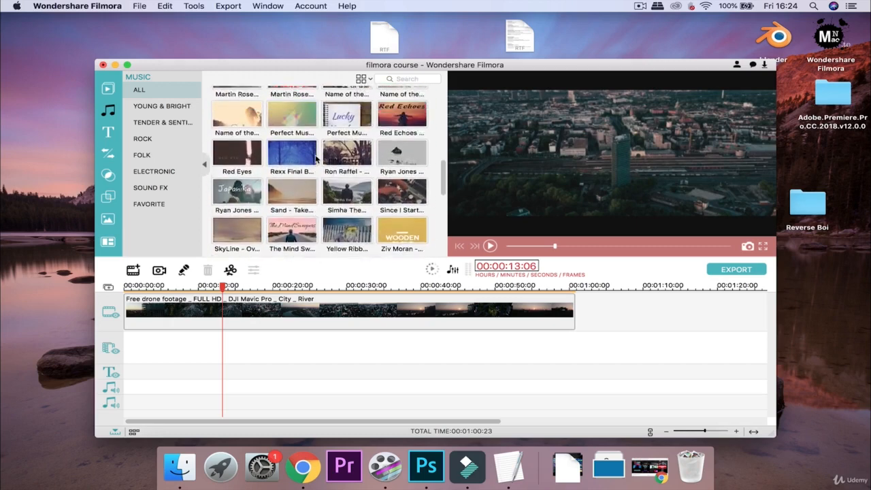
scroll(316, 158, "up", 10)
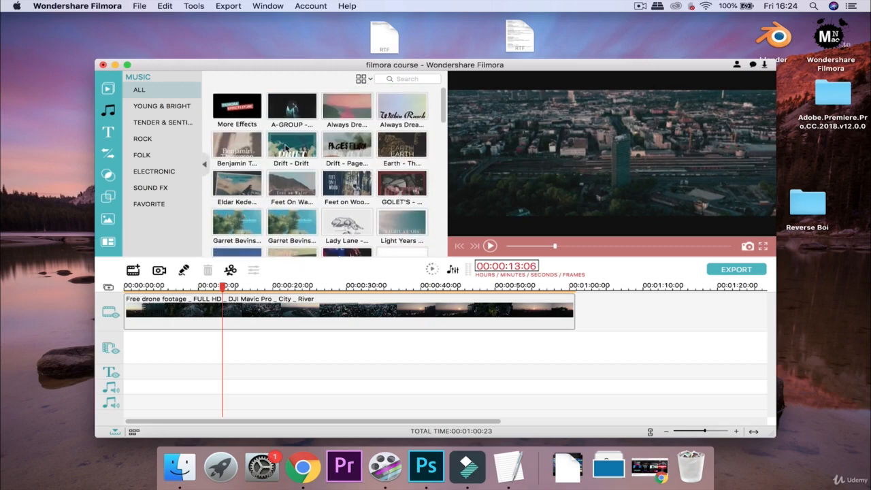
left_click(288, 151)
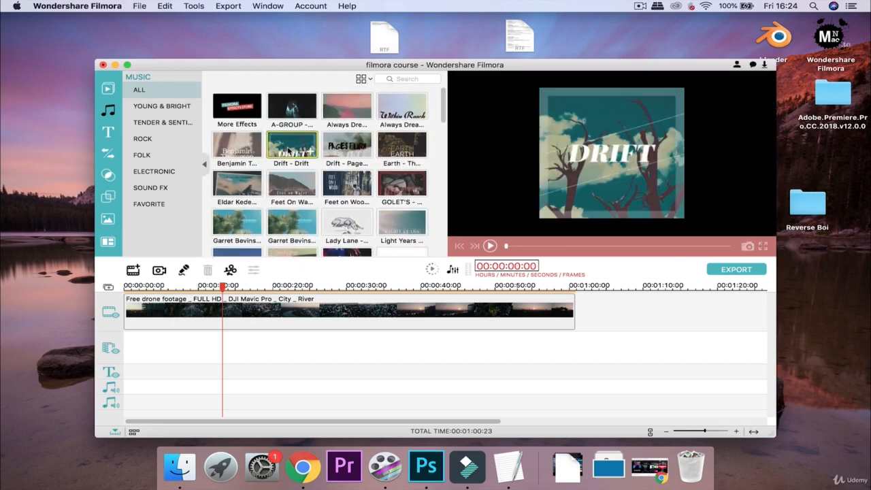
Add Drift - Drift to favourites and confirm it appears in the Favorite category.
right_click(288, 150)
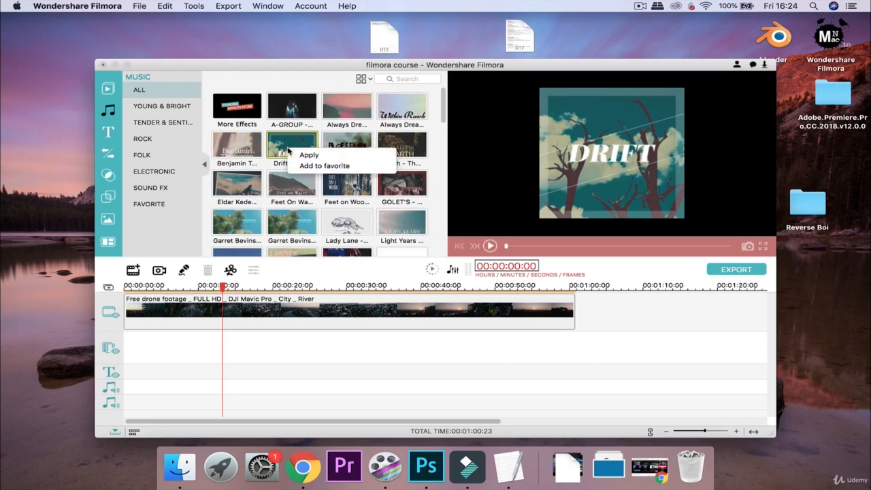
left_click(319, 166)
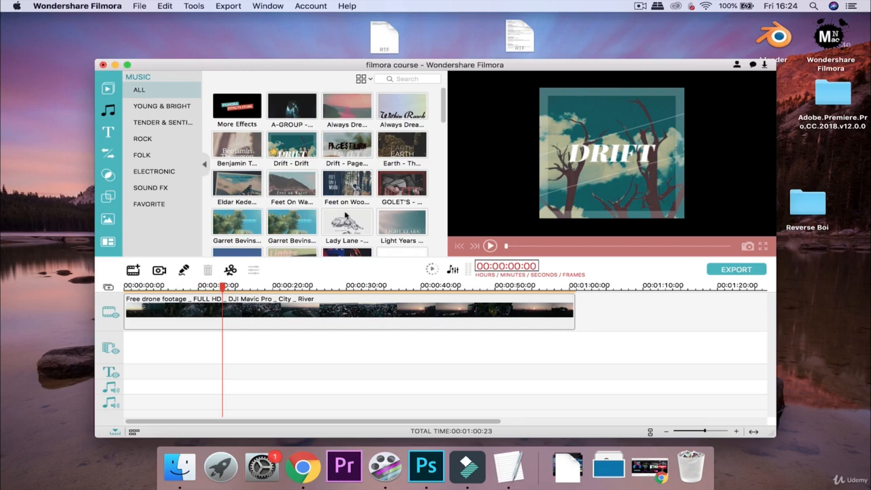
left_click(162, 204)
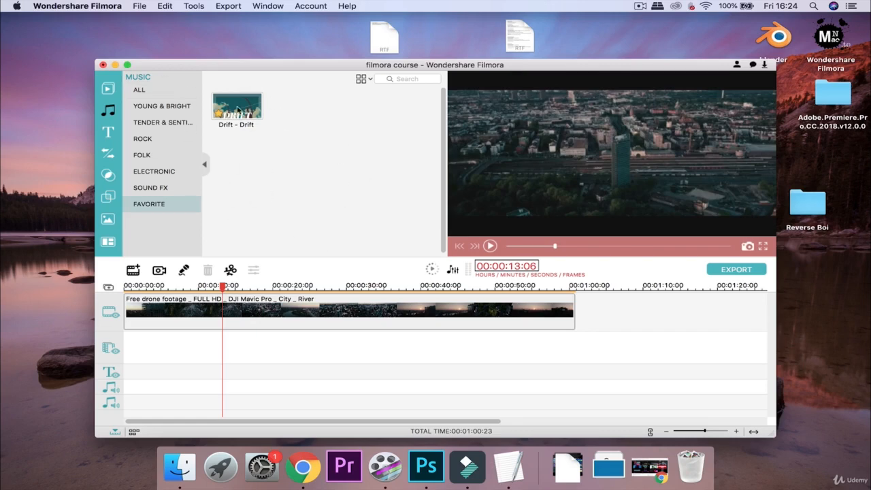
left_click(204, 166)
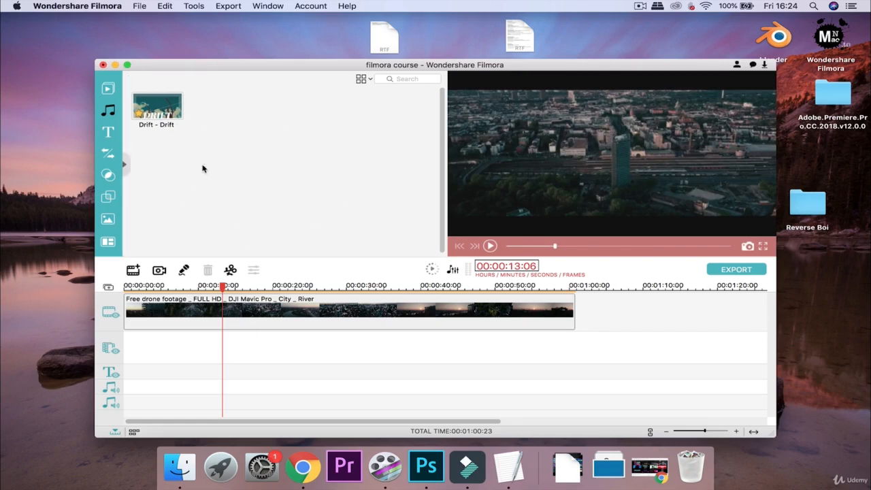
left_click(127, 163)
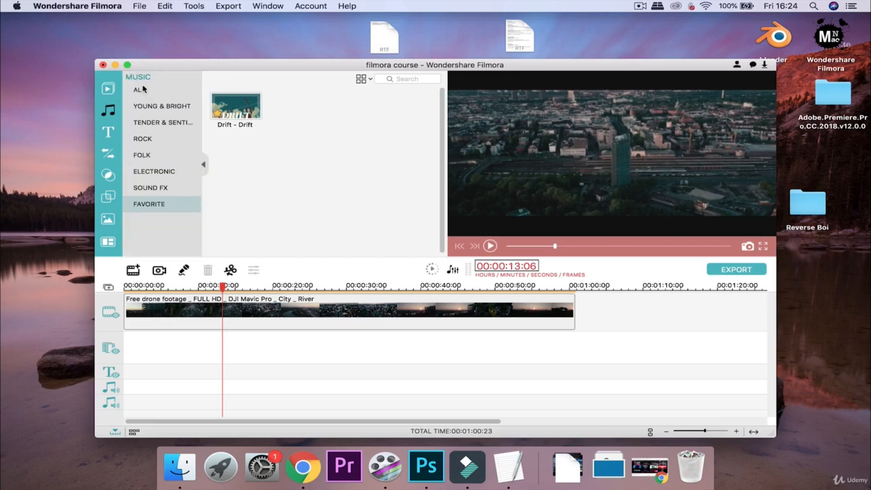
left_click(139, 89)
Remove Drift - Drift from favourites, then scroll through the All music thumbnails.
right_click(283, 151)
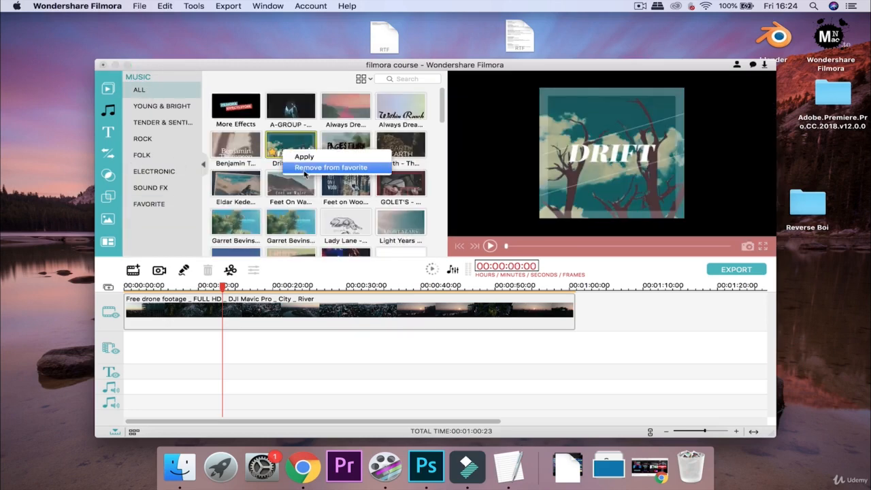
left_click(304, 170)
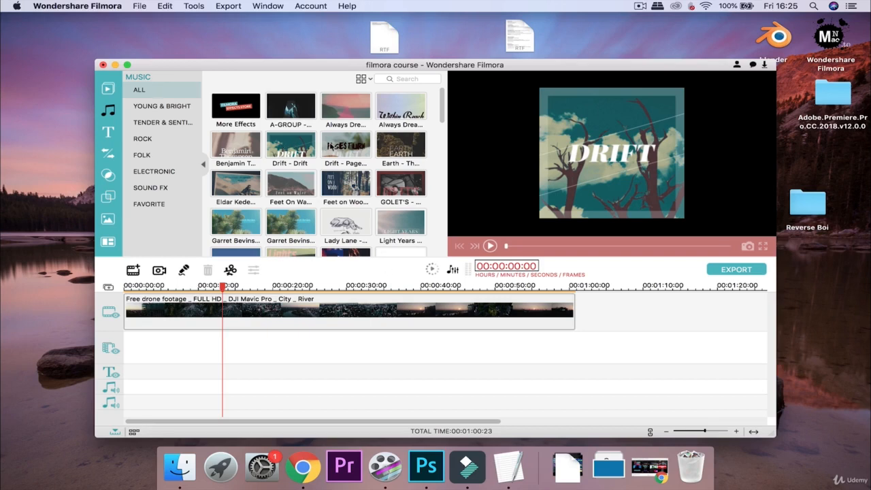
scroll(333, 145, "down", 4)
scroll(331, 145, "down", 10)
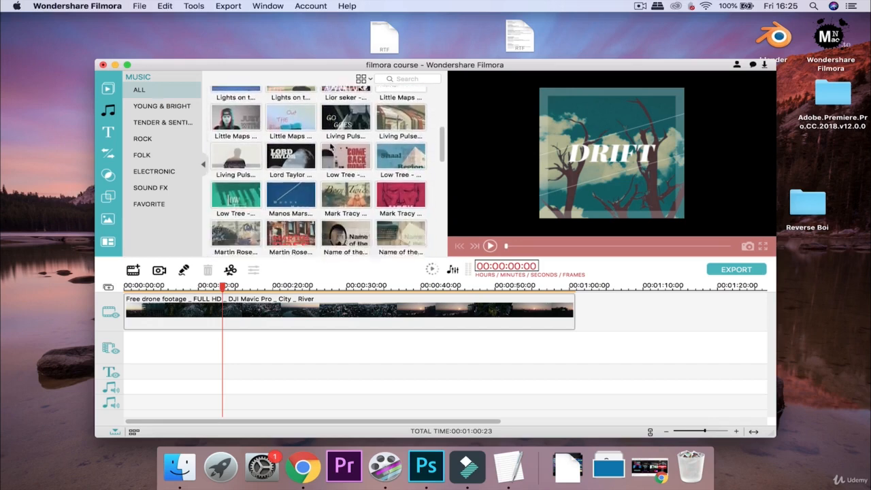
scroll(331, 146, "down", 2)
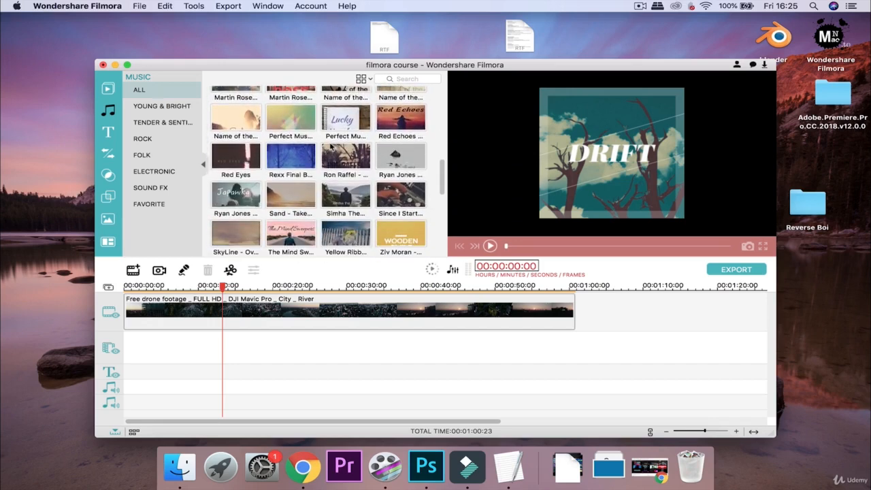
scroll(330, 145, "up", 8)
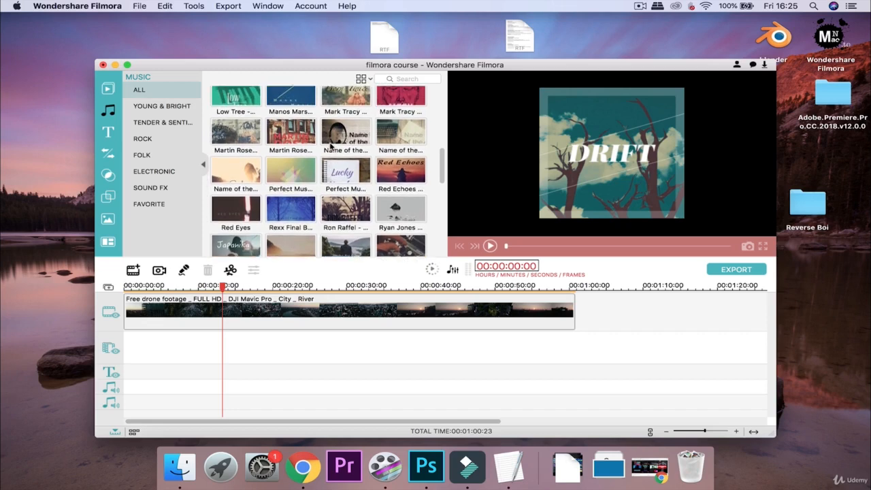
scroll(331, 145, "up", 8)
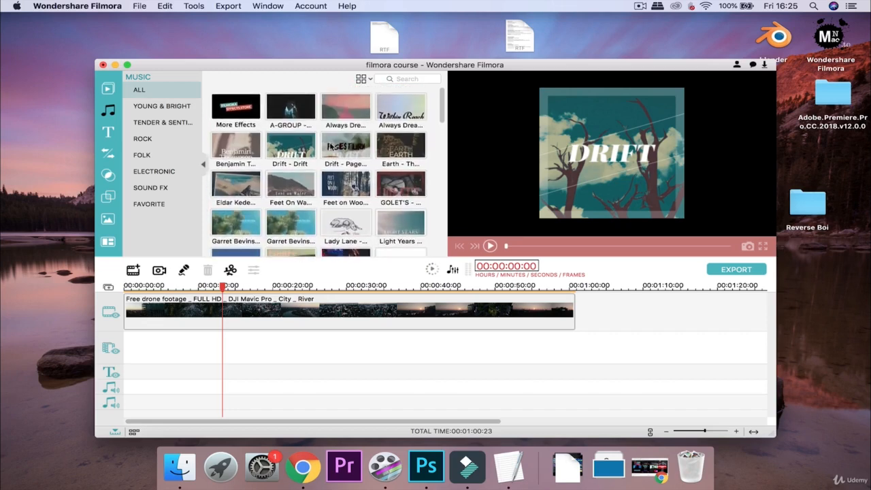